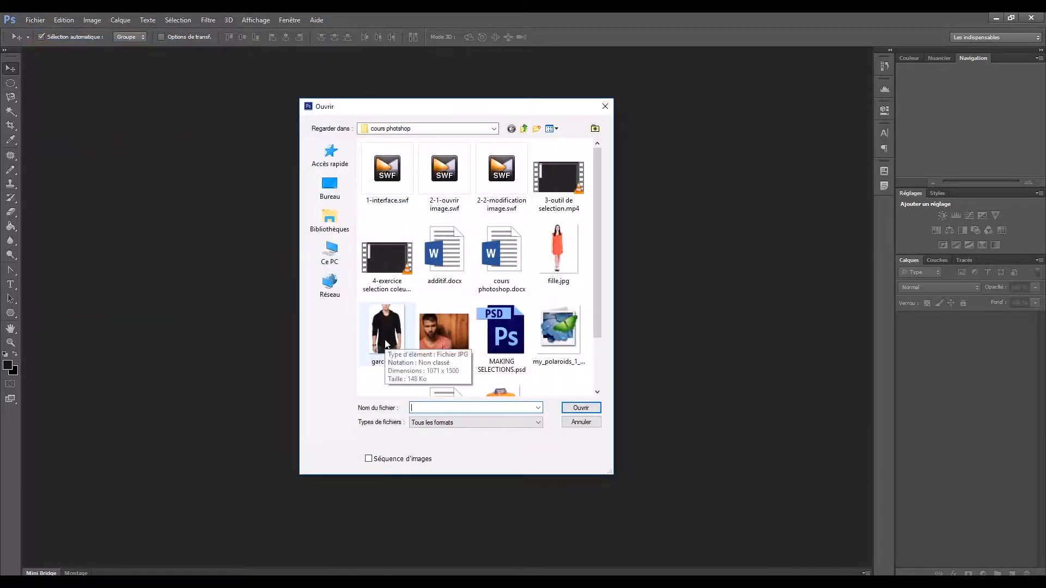
- Open the image of the man in the black hooded sweater from the "cours photshop" folder
click(386, 308)
click(581, 408)
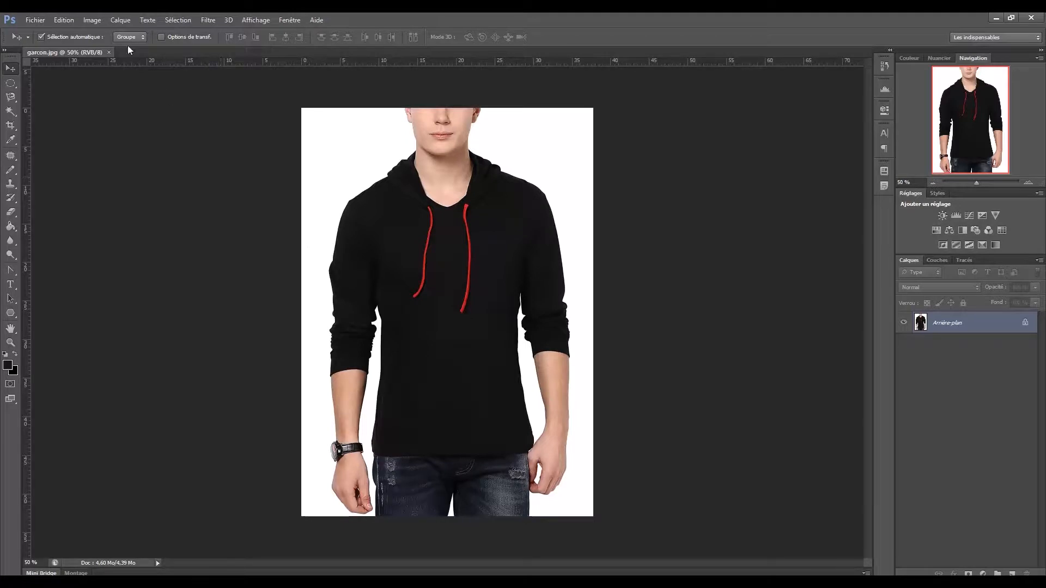
click(91, 21)
mouse_move(114, 47)
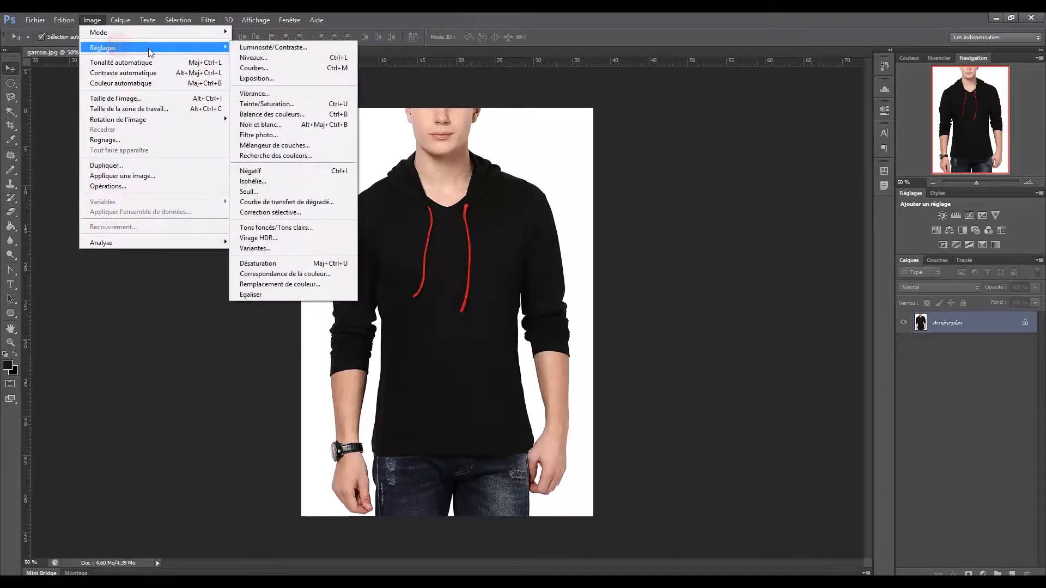
click(266, 103)
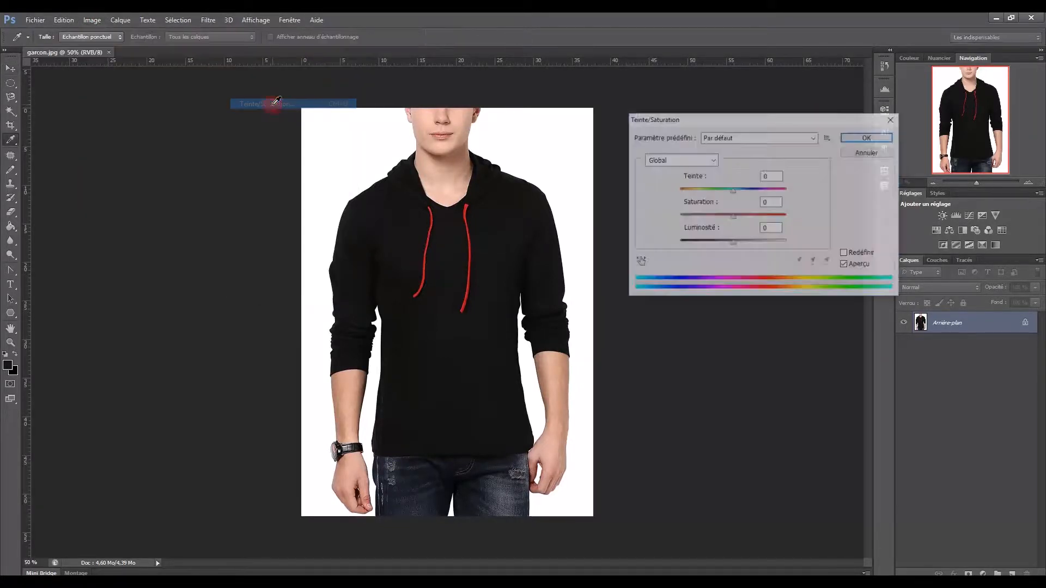
mouse_move(731, 193)
mouse_down()
mouse_move(774, 188)
mouse_move(689, 194)
mouse_move(735, 192)
mouse_up()
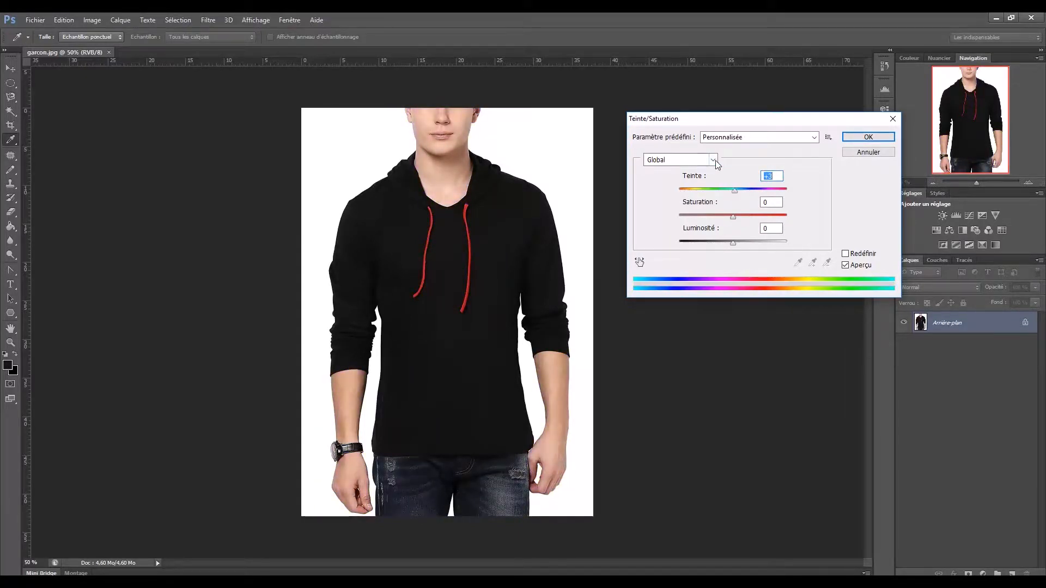
click(713, 160)
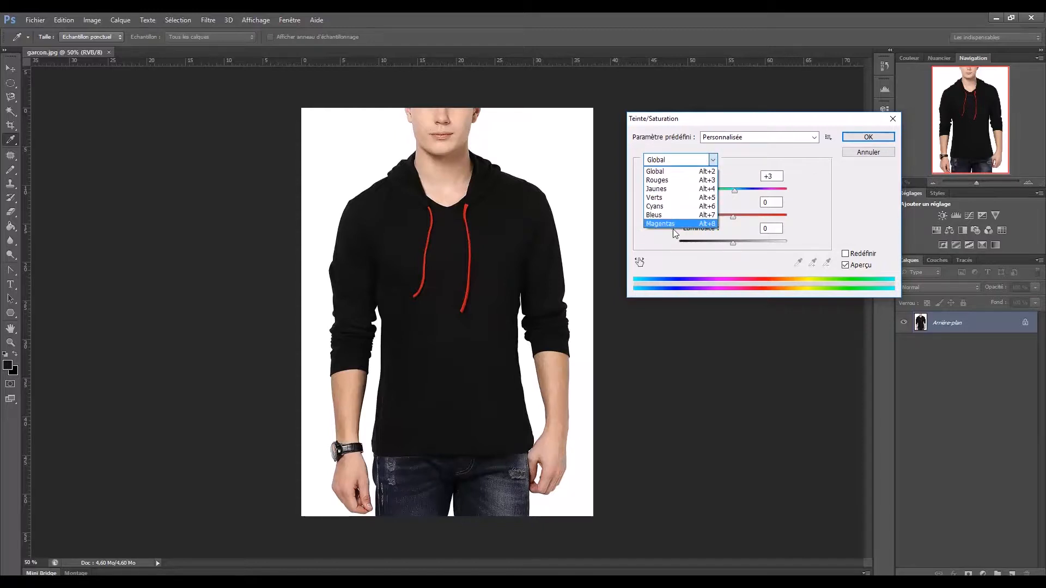
click(863, 156)
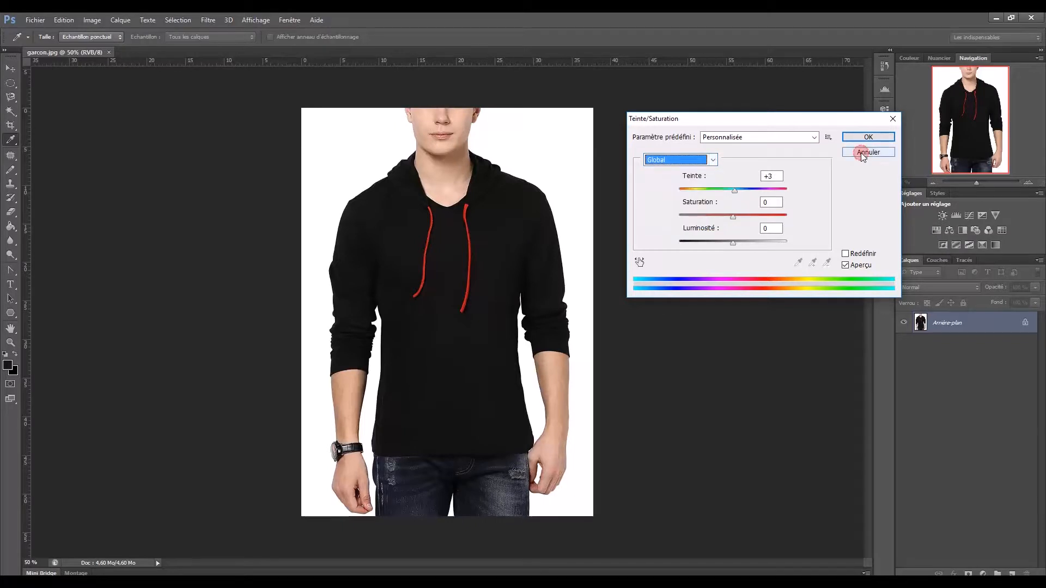
click(865, 155)
key(v)
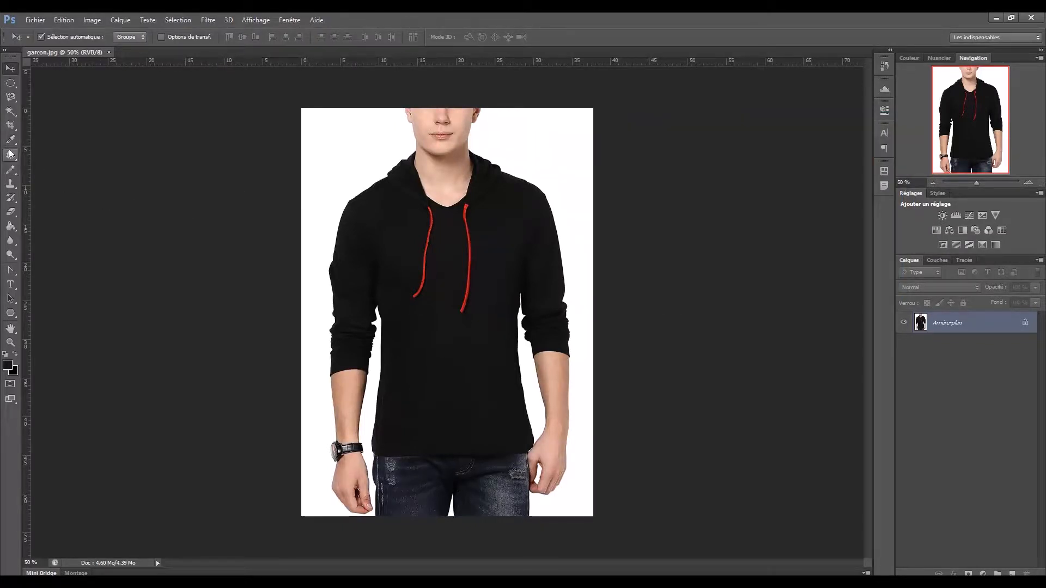
- Try to select the black sweater with the Magic Wand, first without and again with contiguous pixels only
click(10, 111)
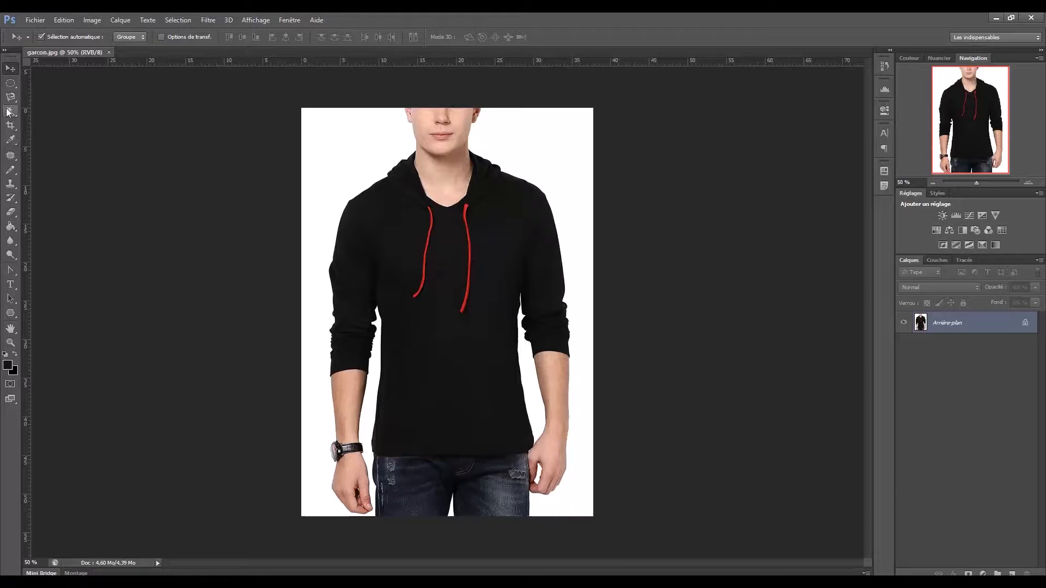
click(451, 341)
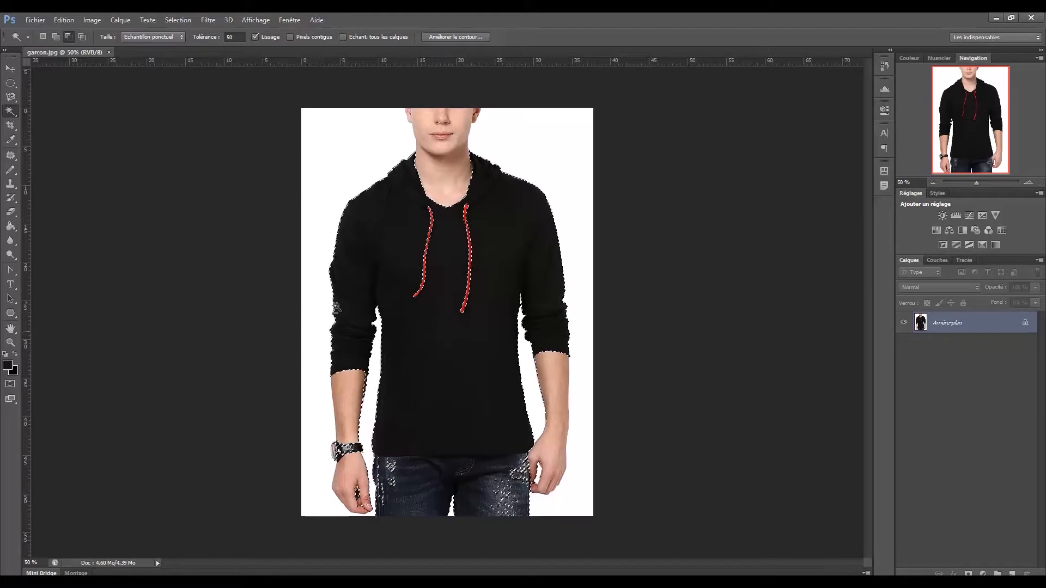
click(290, 37)
key(ctrl+d)
click(446, 314)
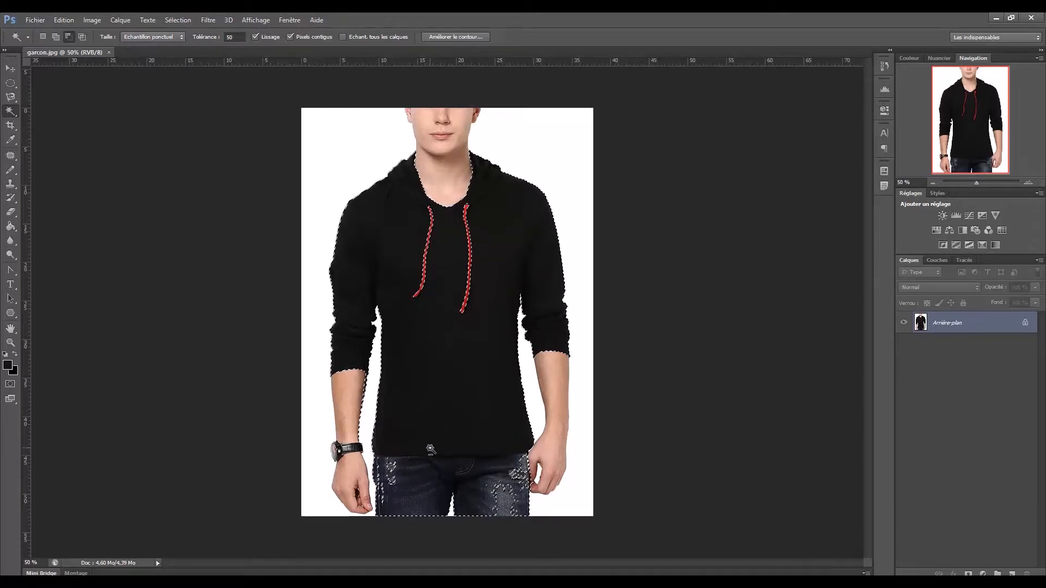
- Try the Magic Wand selection on the sweater again with a tolerance of 30, and deselect it
click(229, 36)
text(30)
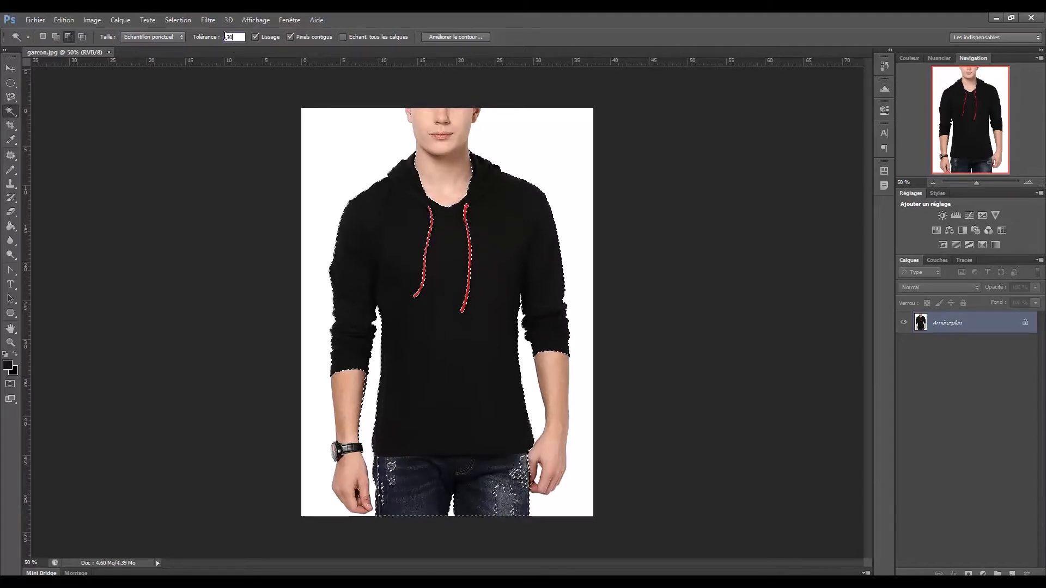
key(Return)
key(ctrl+d)
click(493, 224)
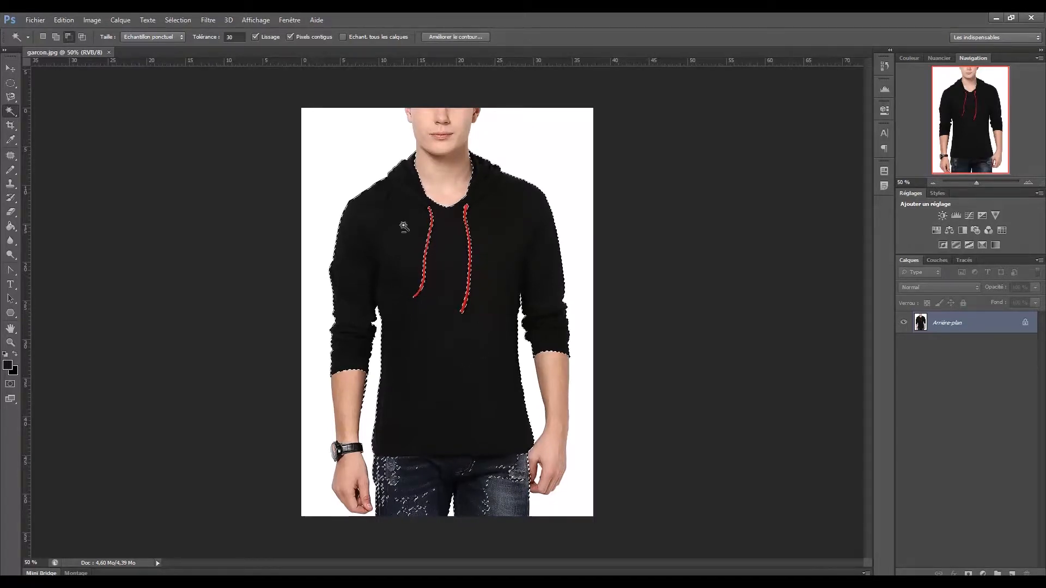
key(ctrl+d)
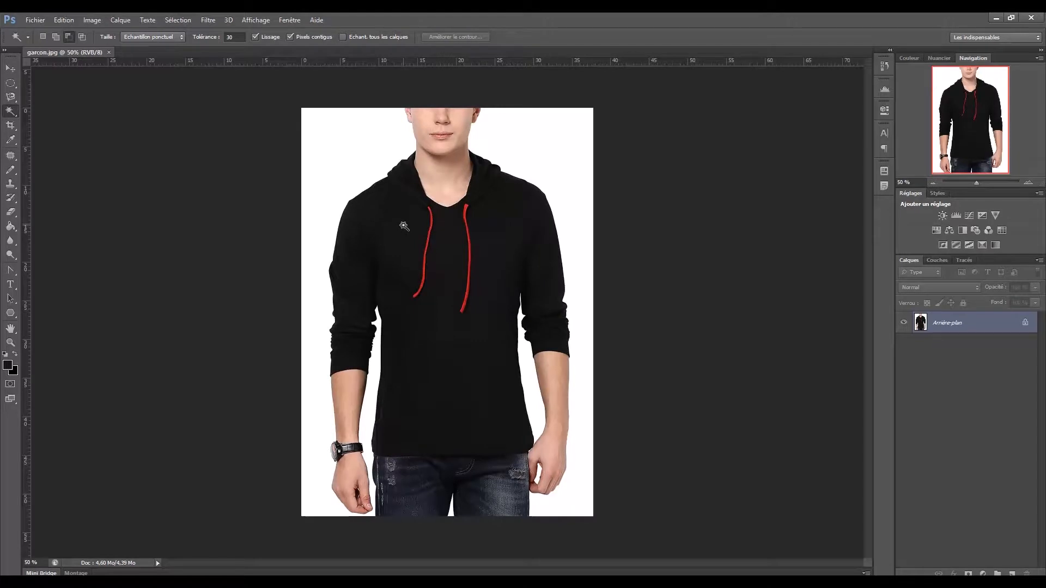
- Try to select the sweater by Color Range with the tolerance lowered to 35, and cancel it
click(171, 21)
click(233, 116)
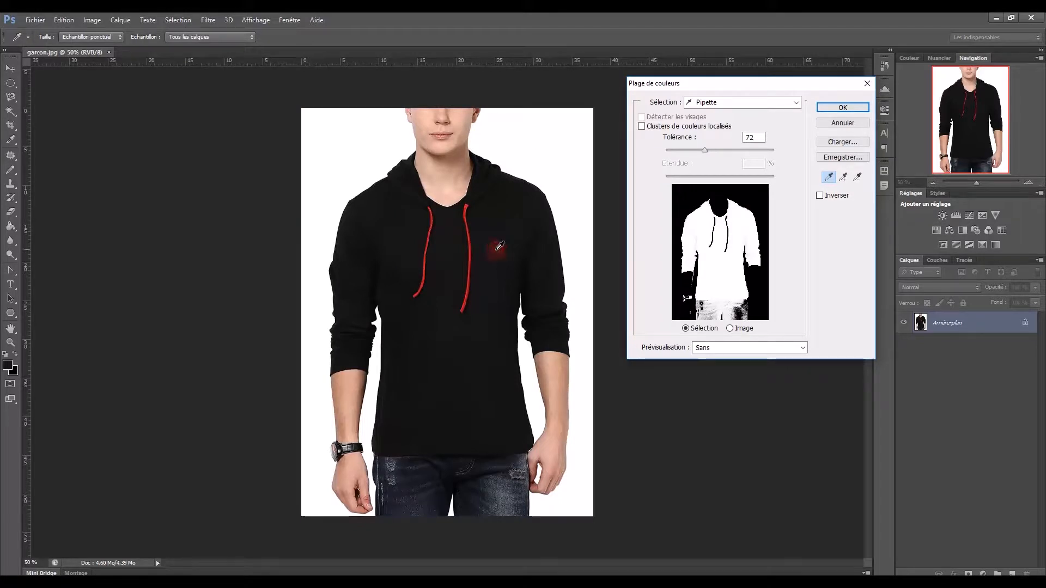
drag(704, 150, 684, 149)
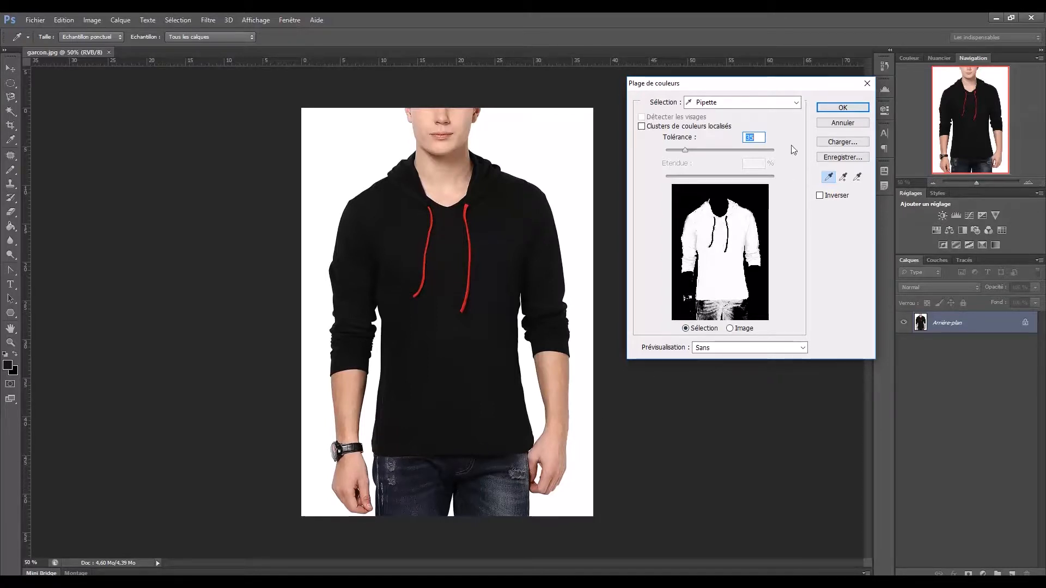
click(843, 123)
key(w)
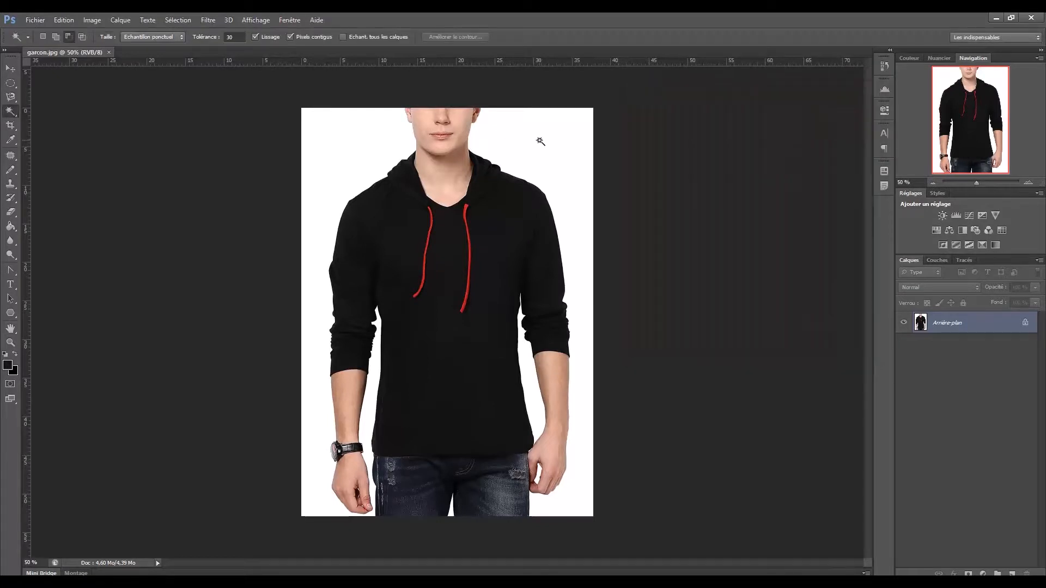
- Start a Magnetic Lasso outline where the hood meets the neck on the image's right, tracing the hood and shoulder edge
click(11, 97)
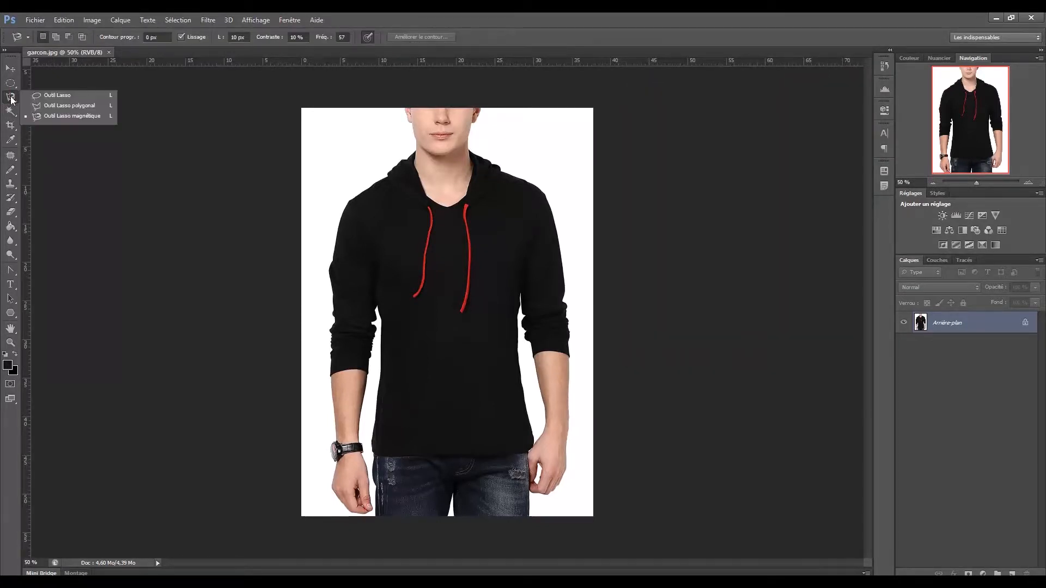
click(76, 116)
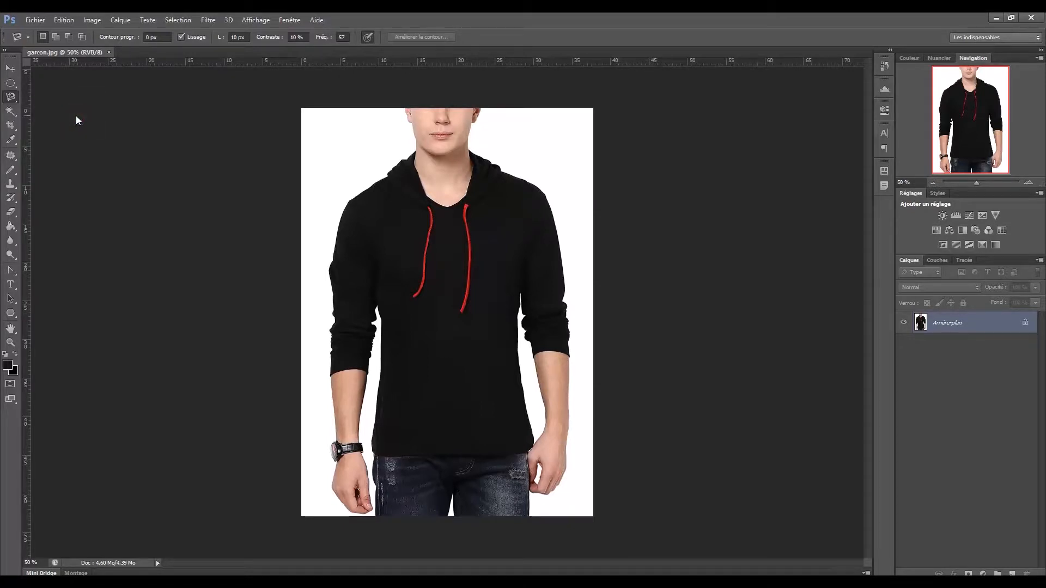
key(ctrl+plus)
key(ctrl+plus)
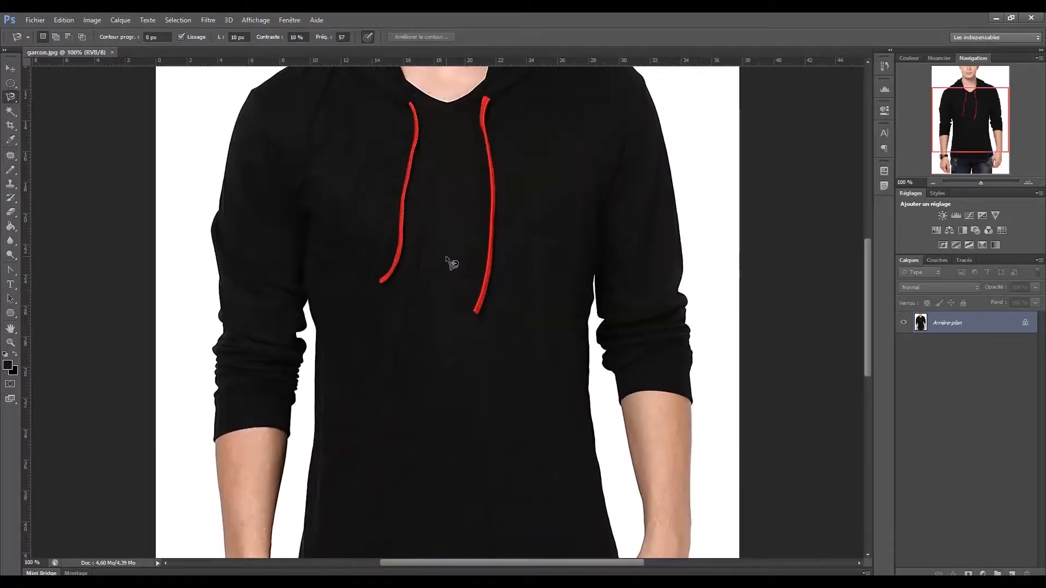
drag(868, 279, 865, 211)
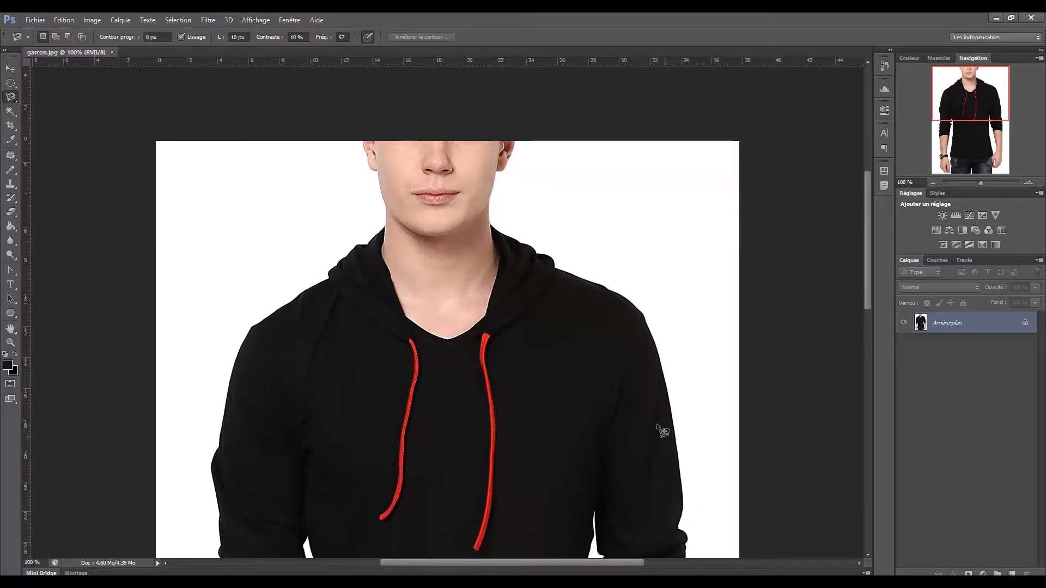
click(490, 225)
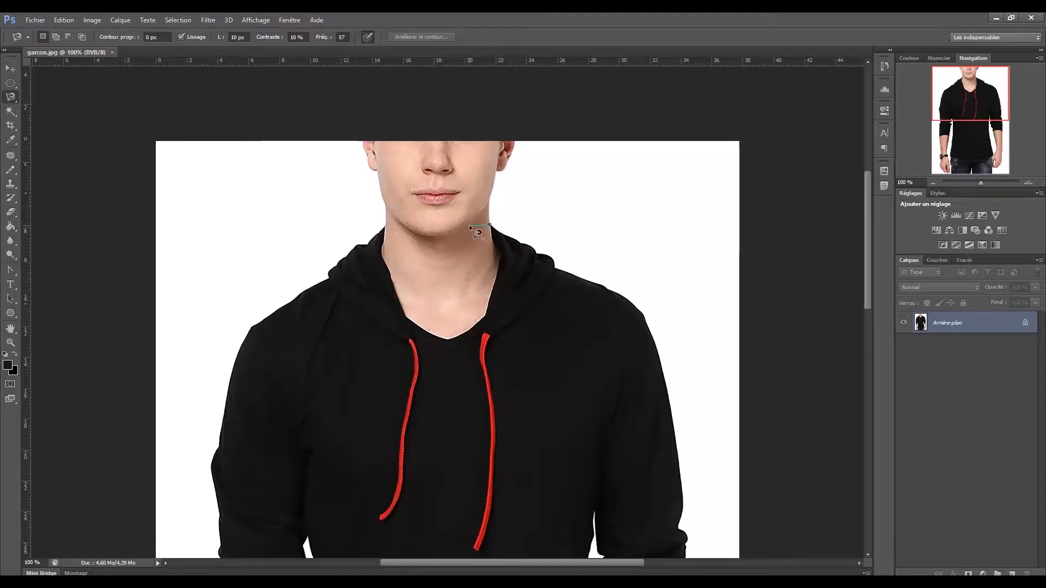
key(ctrl+plus)
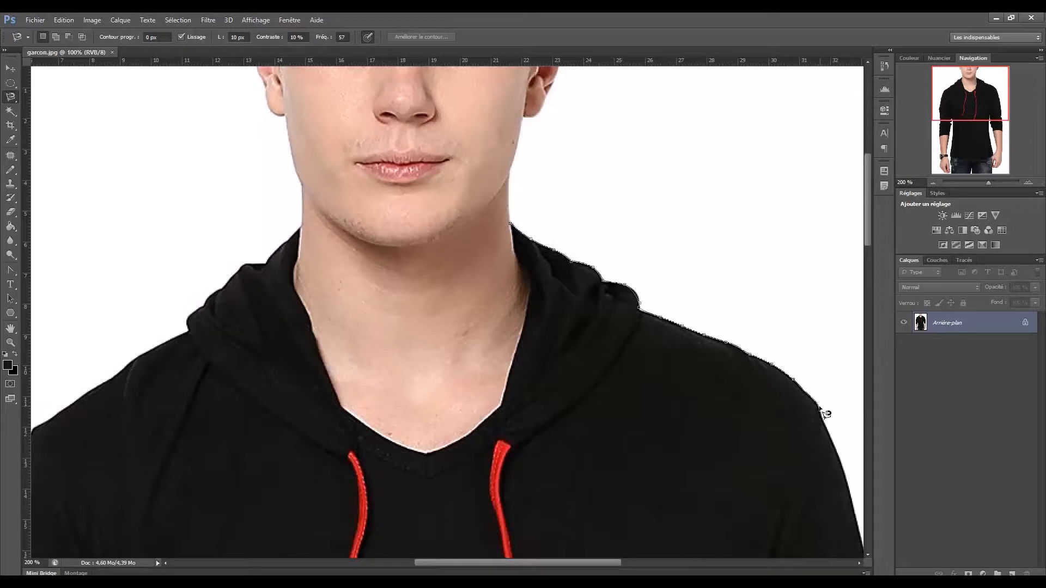
- Continue the lasso outline down the outer edge of the sleeve on the image's right to its first fold
key(space)
mouse_move(817, 409)
mouse_down()
mouse_move(719, 222)
mouse_move(671, 178)
mouse_up()
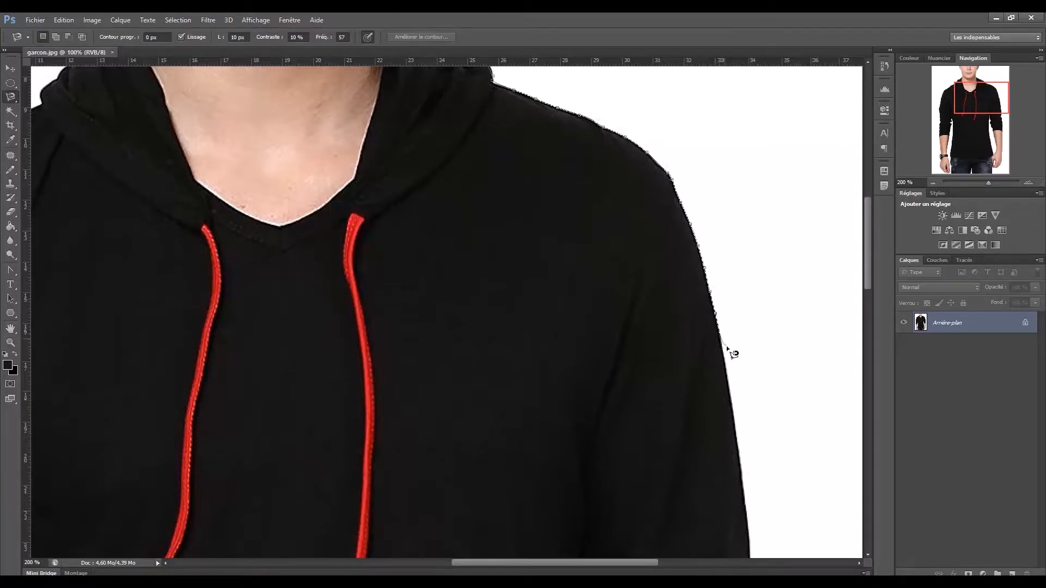
drag(735, 419, 738, 243)
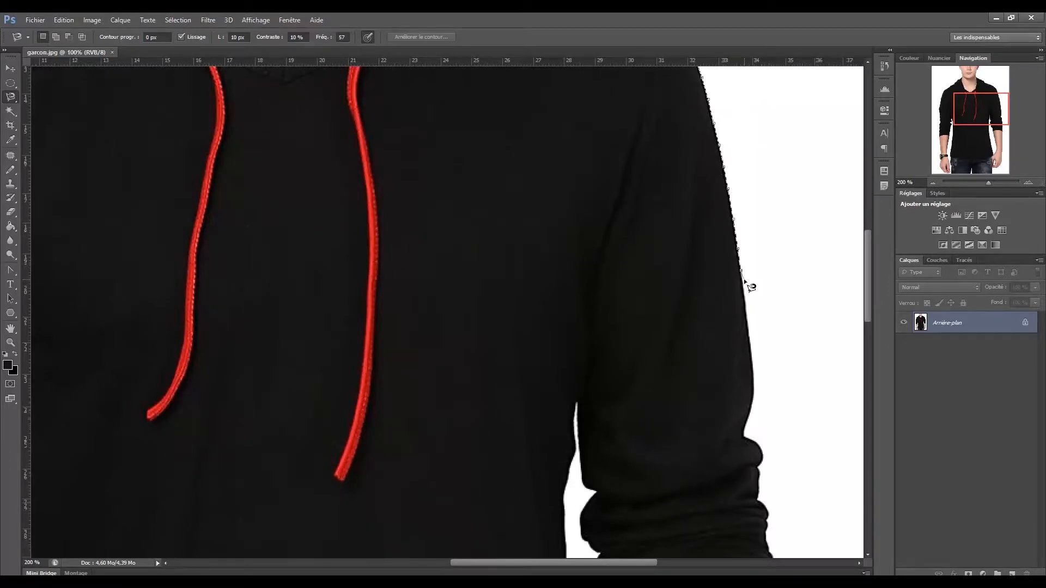
drag(740, 275, 723, 76)
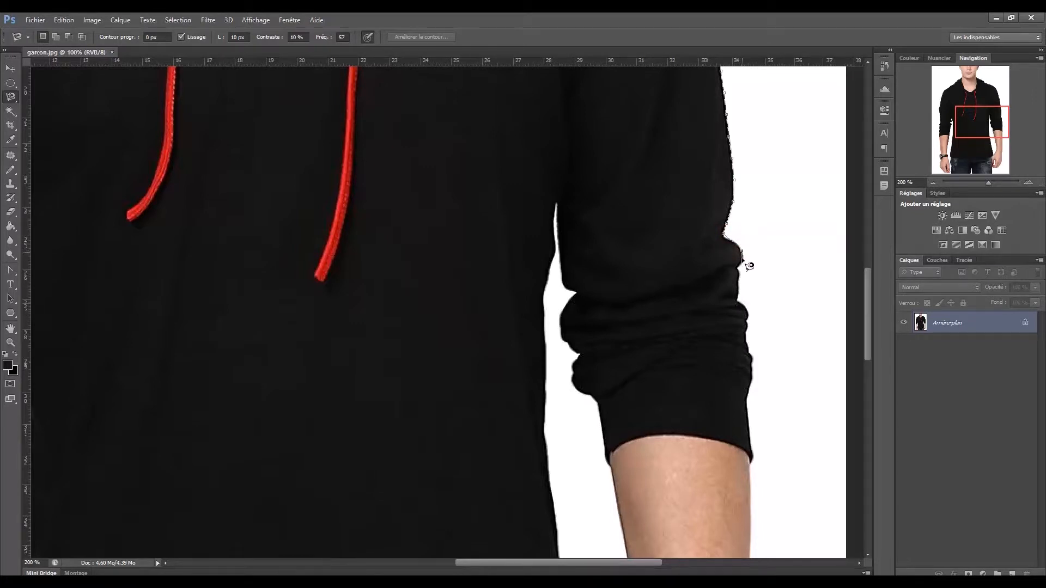
- Trace the outline around the rolled folds and cuff of the image's right sleeve and up its inner edge to the armpit
click(740, 263)
click(738, 267)
click(746, 319)
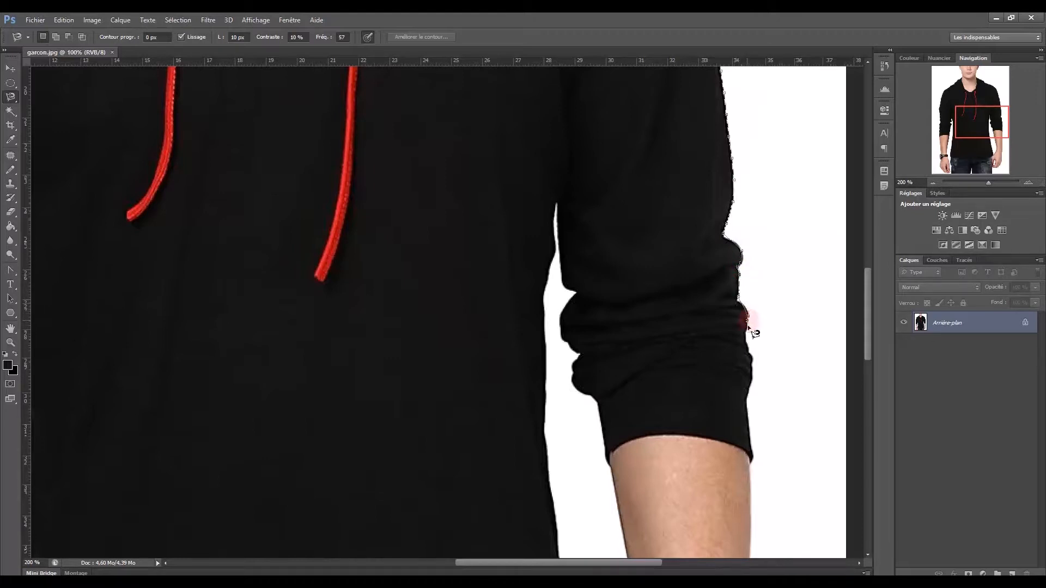
click(754, 370)
click(753, 462)
click(608, 463)
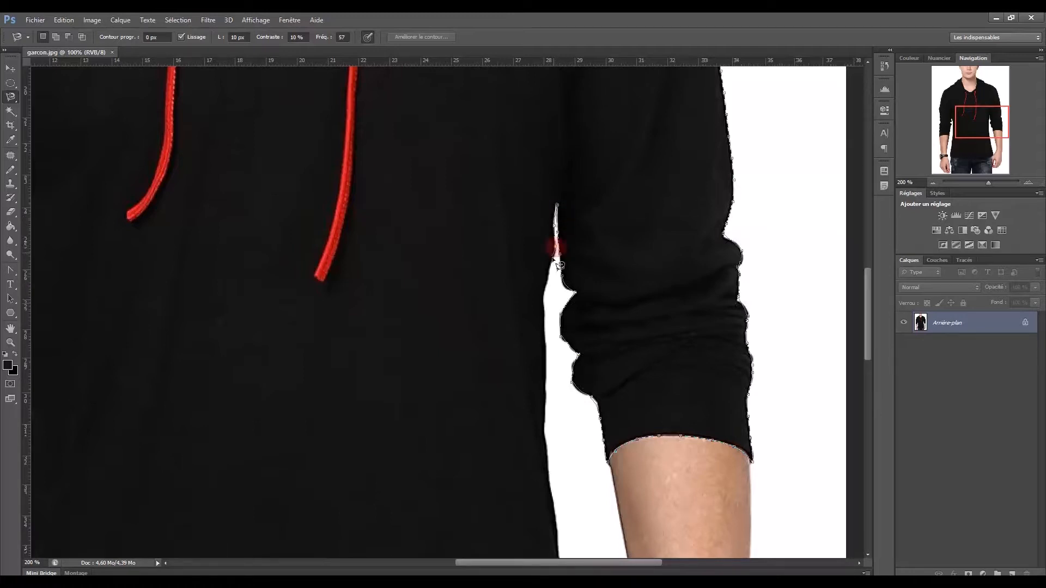
- Trace the outline down the torso's right side, along the hem above the jeans, and up the left side toward the armpit
mouse_move(547, 344)
mouse_down()
mouse_move(548, 451)
mouse_move(564, 146)
mouse_move(584, 305)
mouse_move(625, 482)
mouse_move(612, 526)
mouse_move(595, 527)
mouse_move(651, 372)
mouse_move(749, 186)
mouse_move(724, 200)
mouse_move(537, 207)
mouse_move(690, 267)
mouse_up()
mouse_move(595, 267)
mouse_down()
mouse_move(330, 276)
mouse_move(336, 271)
mouse_move(286, 253)
mouse_move(282, 219)
mouse_move(276, 420)
mouse_up()
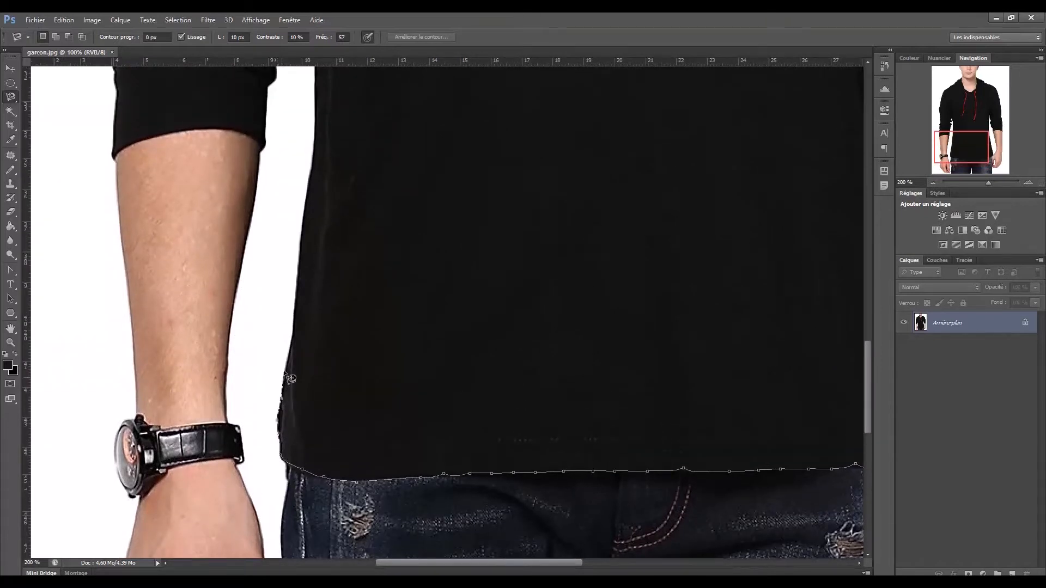
click(294, 327)
click(303, 217)
drag(303, 216, 299, 404)
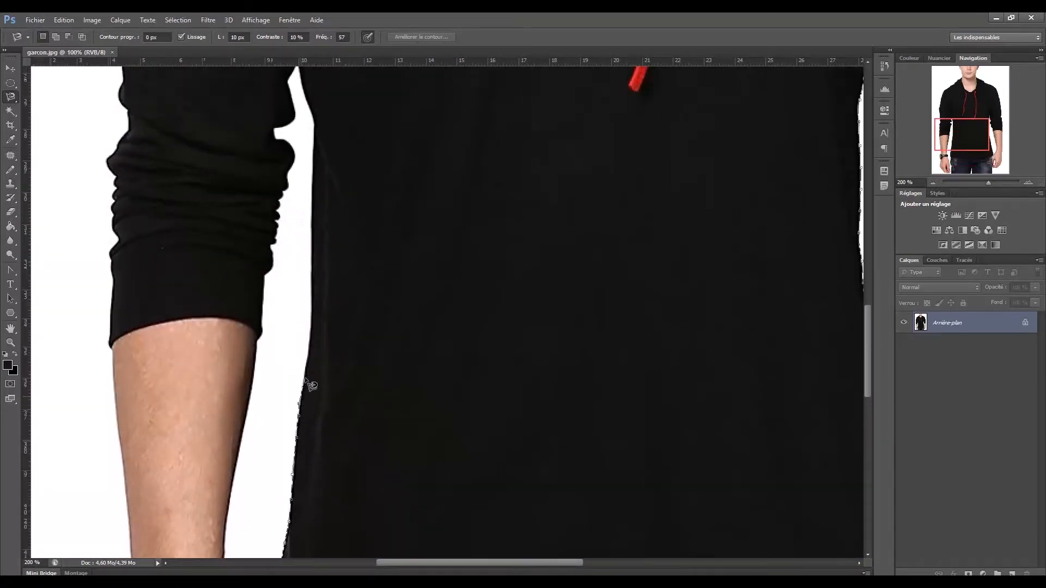
click(311, 270)
drag(316, 186, 315, 297)
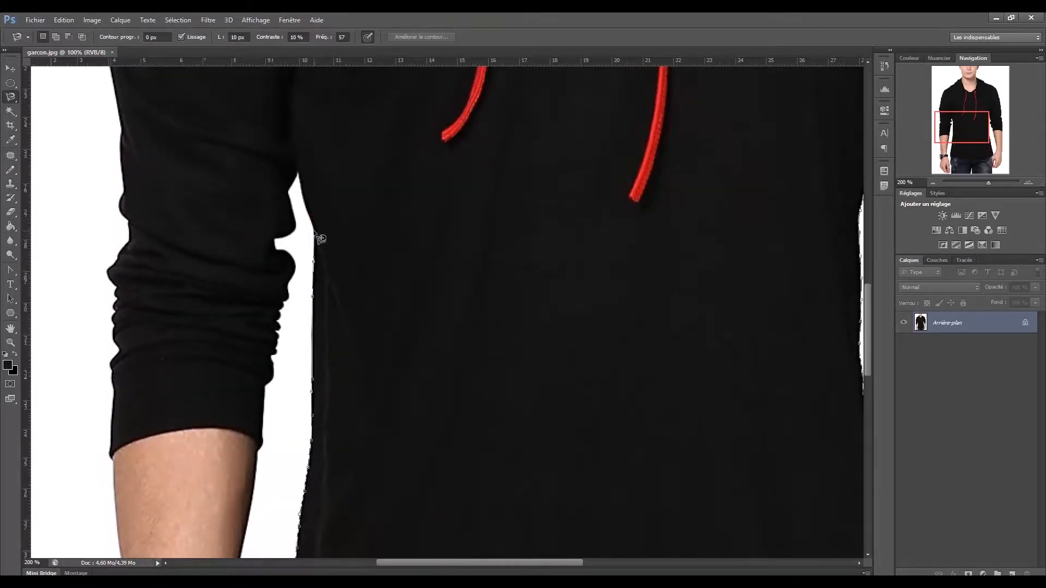
- Trace the outline from the armpit down the inner folds of the image's left sleeve and across its cuff
click(298, 174)
click(296, 226)
click(276, 239)
click(273, 360)
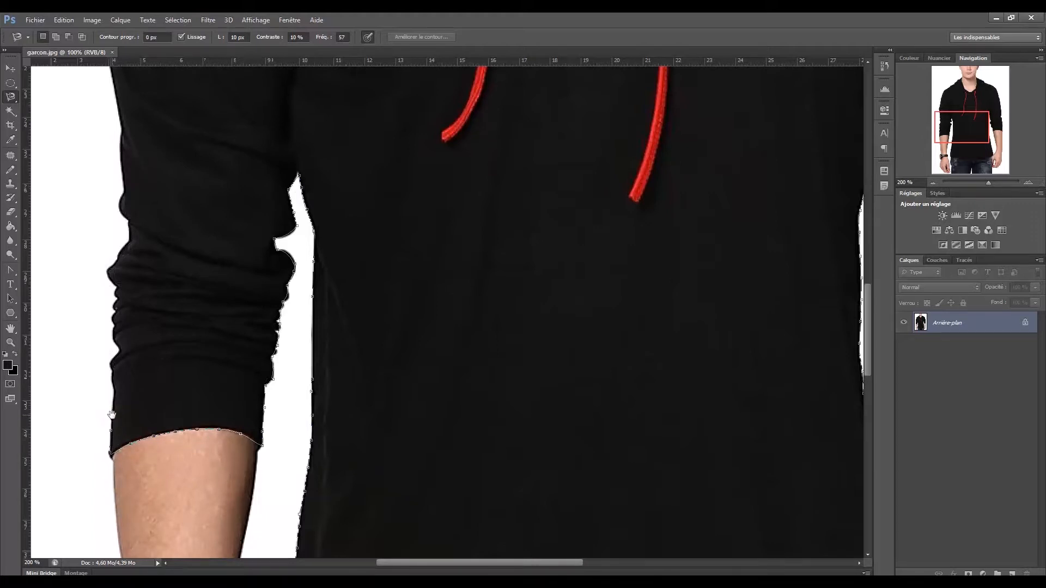
- Trace the lasso outline from the cuff up the outer edge of the image's left sleeve to the shoulder
drag(116, 421, 178, 487)
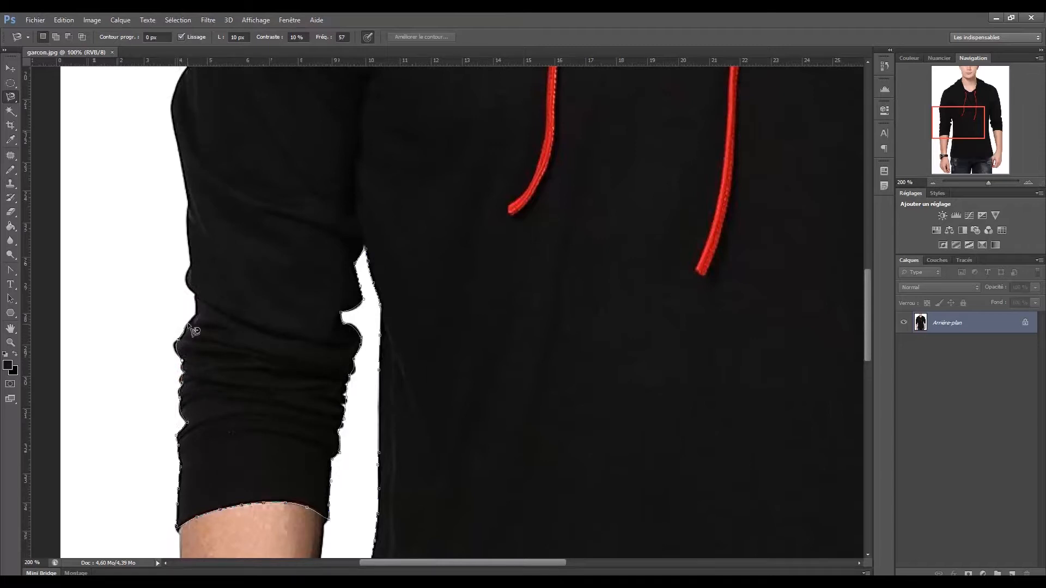
drag(189, 321, 211, 433)
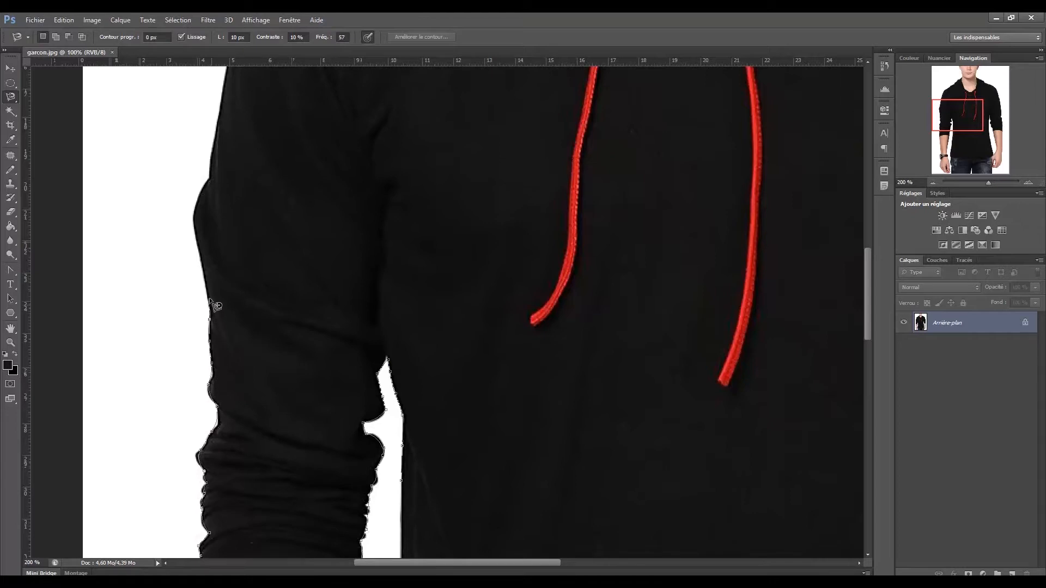
drag(210, 296, 260, 474)
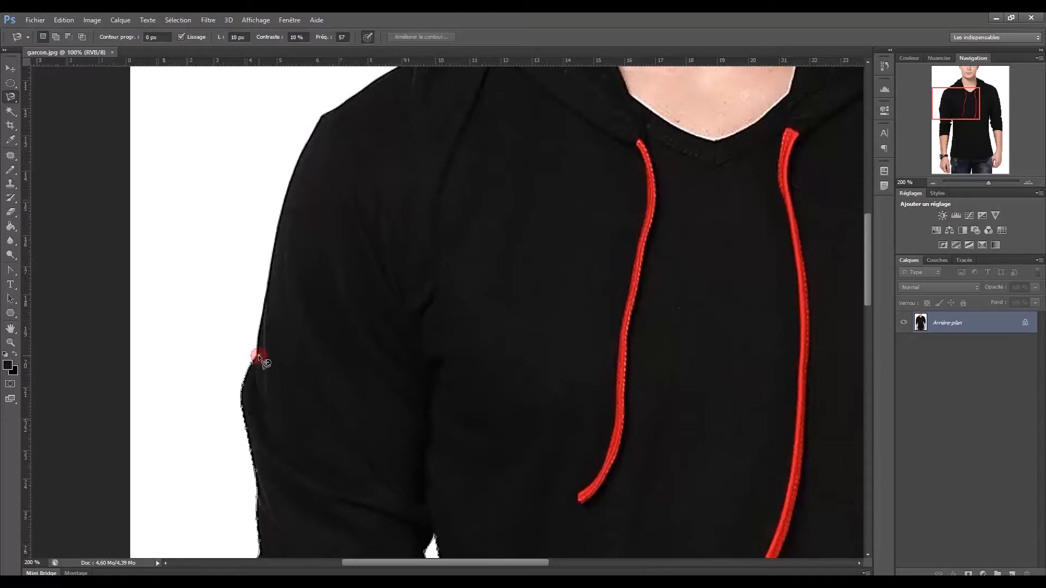
drag(263, 361, 276, 498)
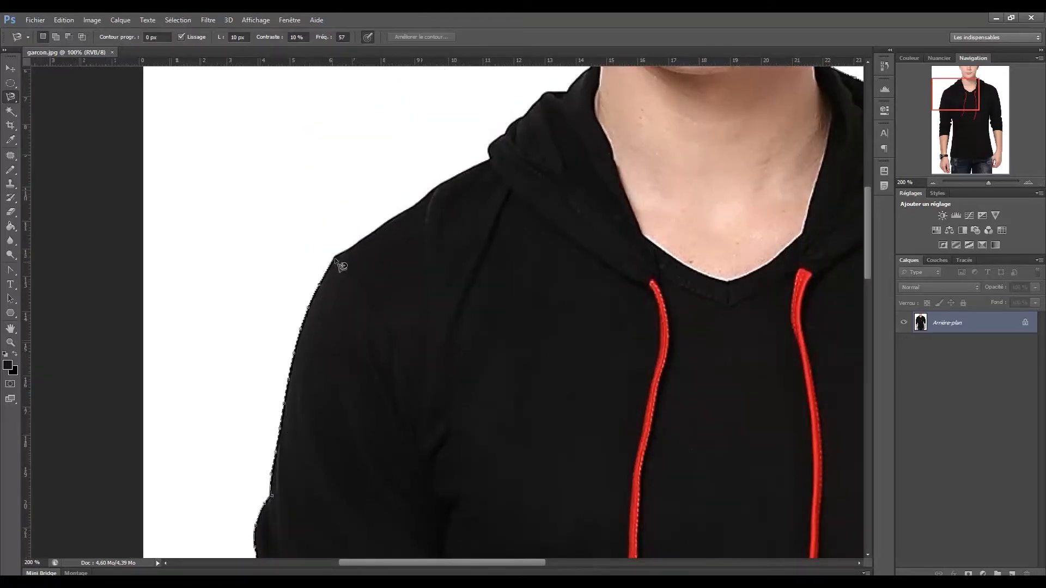
drag(338, 254, 284, 440)
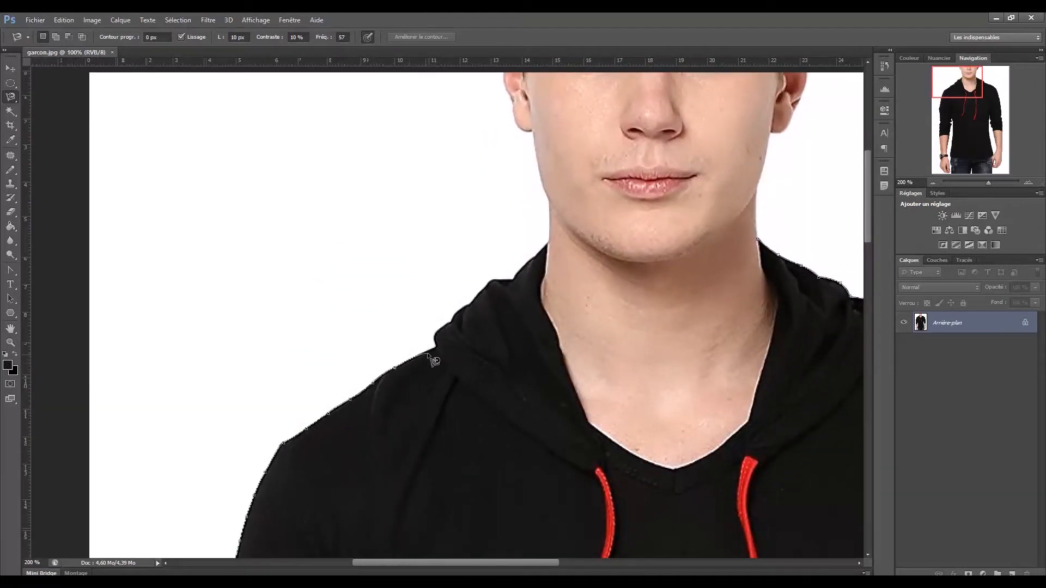
- Trace the outline along the shoulder, around the hood and the V-shaped neckline, and close the selection at its starting point
drag(439, 340, 339, 428)
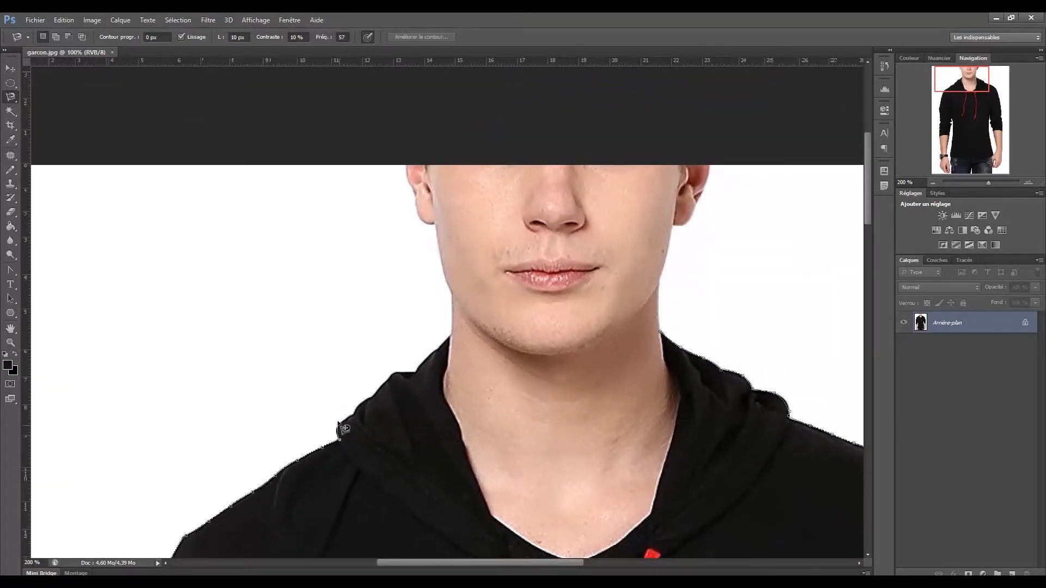
click(336, 426)
click(450, 333)
click(491, 512)
drag(498, 524, 466, 420)
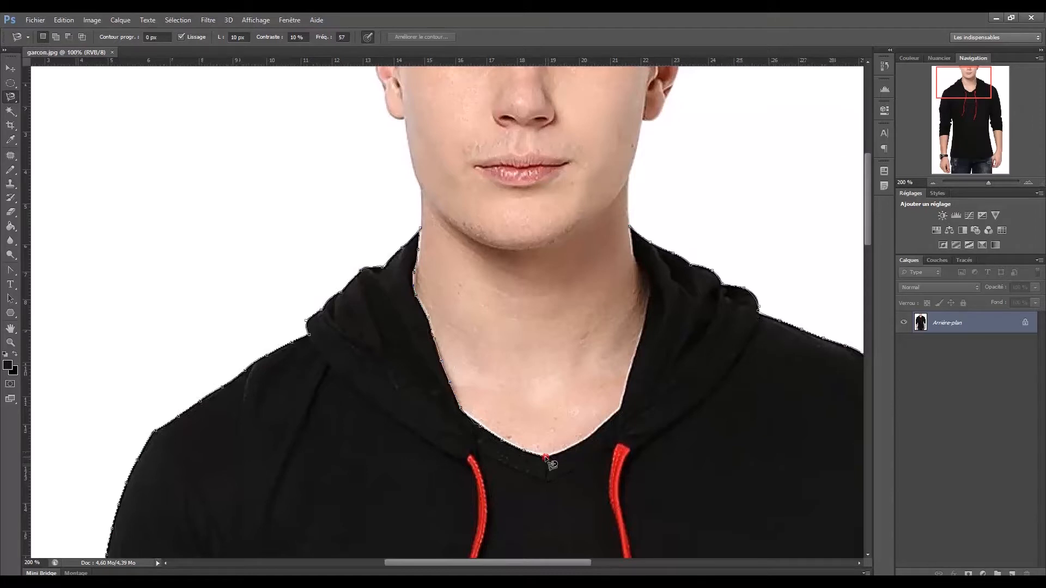
click(620, 407)
click(631, 226)
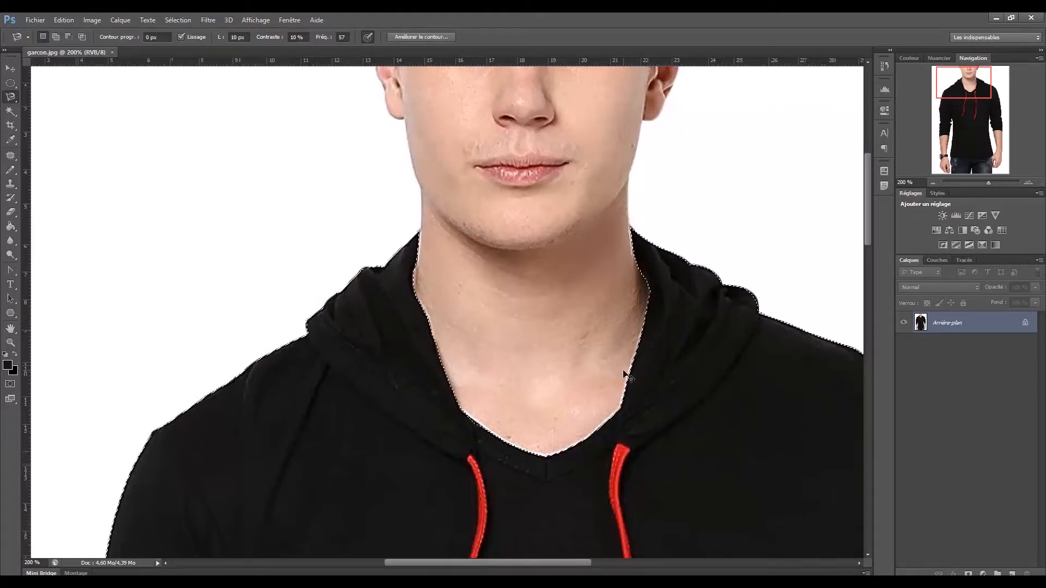
- Subtract the red drawstring on the image's left from the sweater selection with the Magic Wand at a tolerance of 60
key(ctrl+minus)
key(ctrl+minus)
key(ctrl+minus)
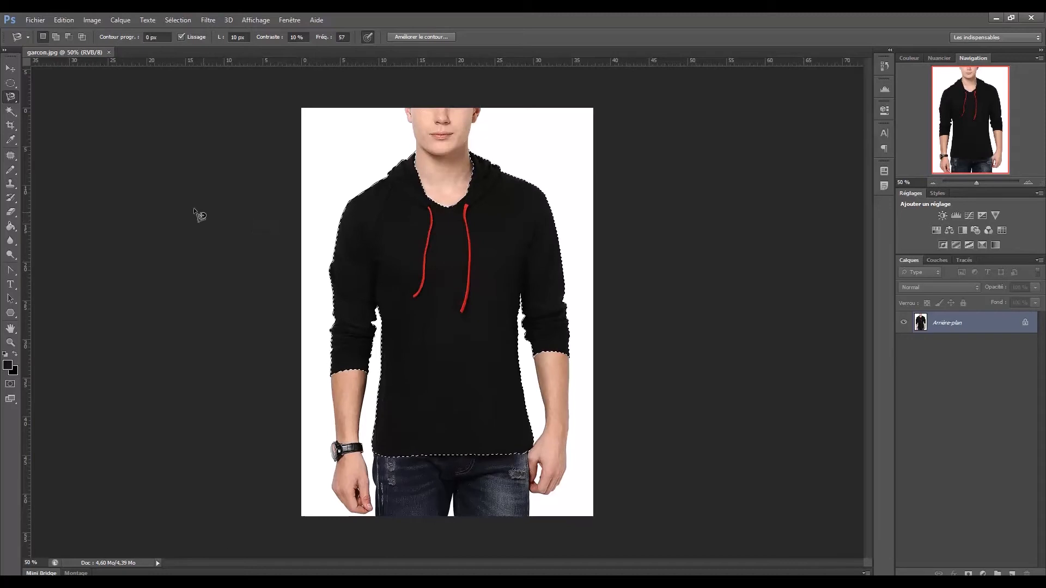
click(12, 112)
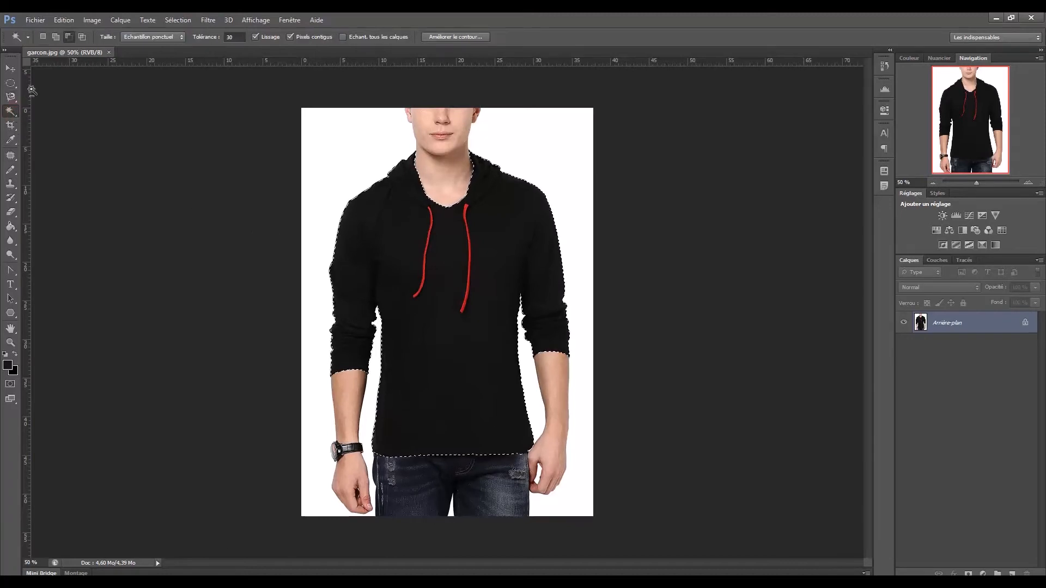
click(69, 37)
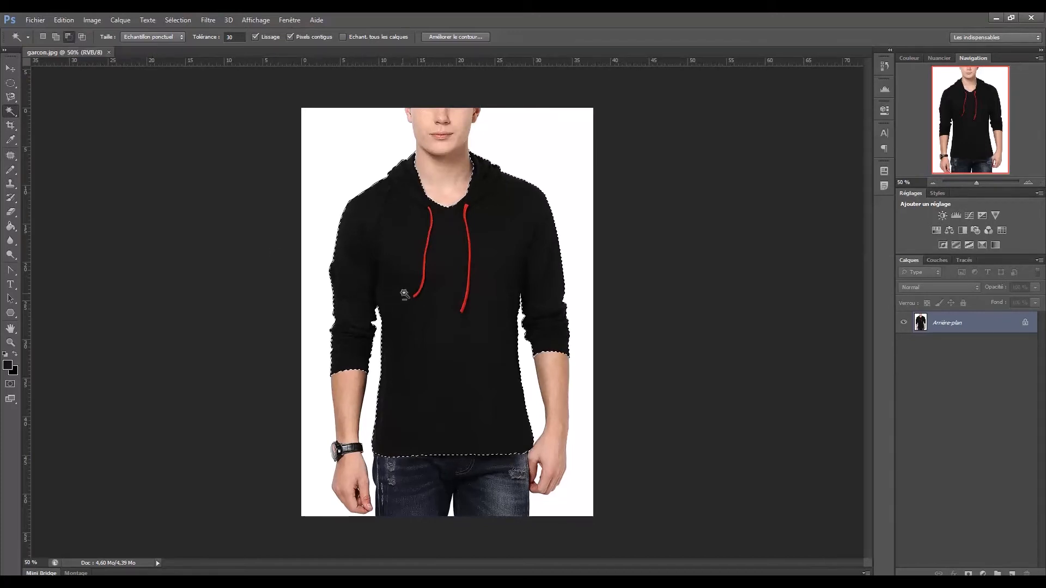
key(ctrl+plus)
key(ctrl+plus)
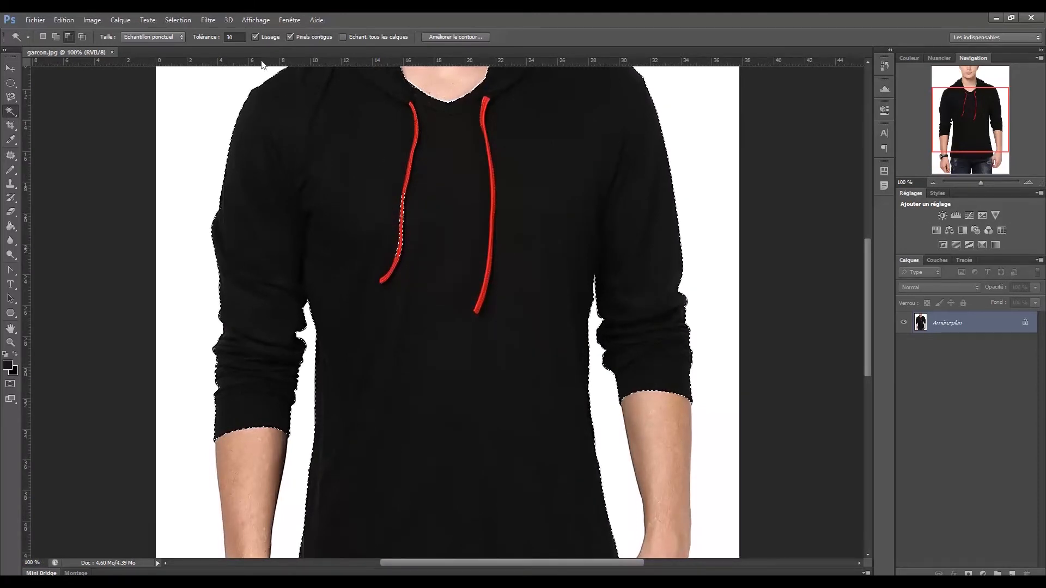
click(225, 37)
text(60)
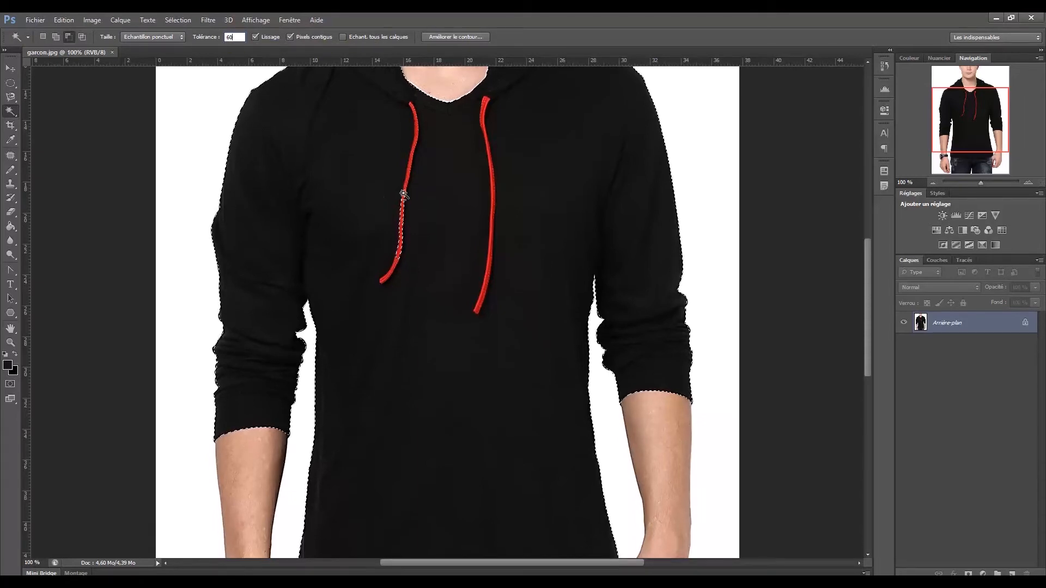
click(403, 192)
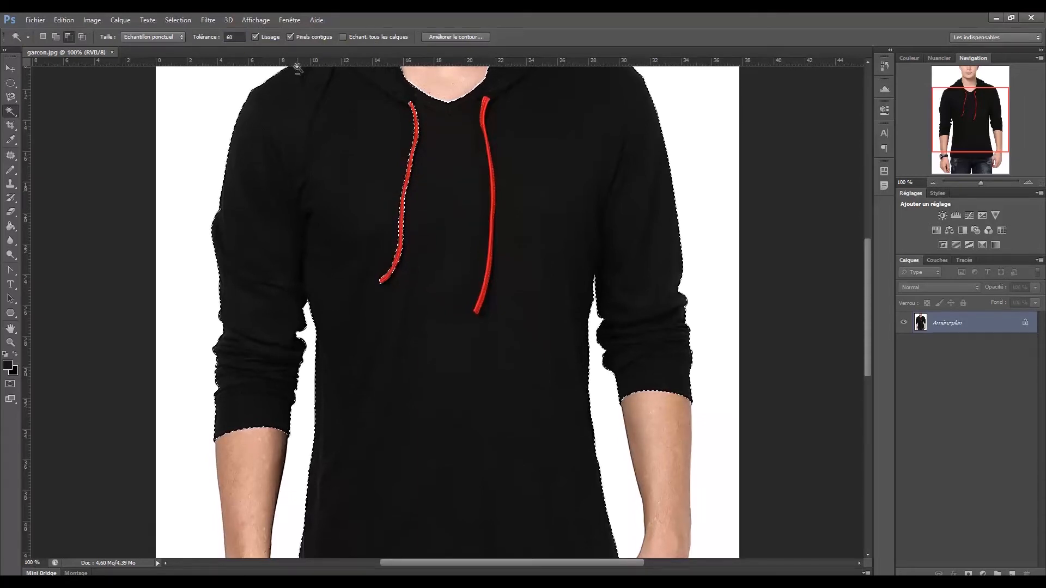
- Turn off Pixels contigus and subtract the other red drawstring from the selection with the Magic Wand
click(289, 37)
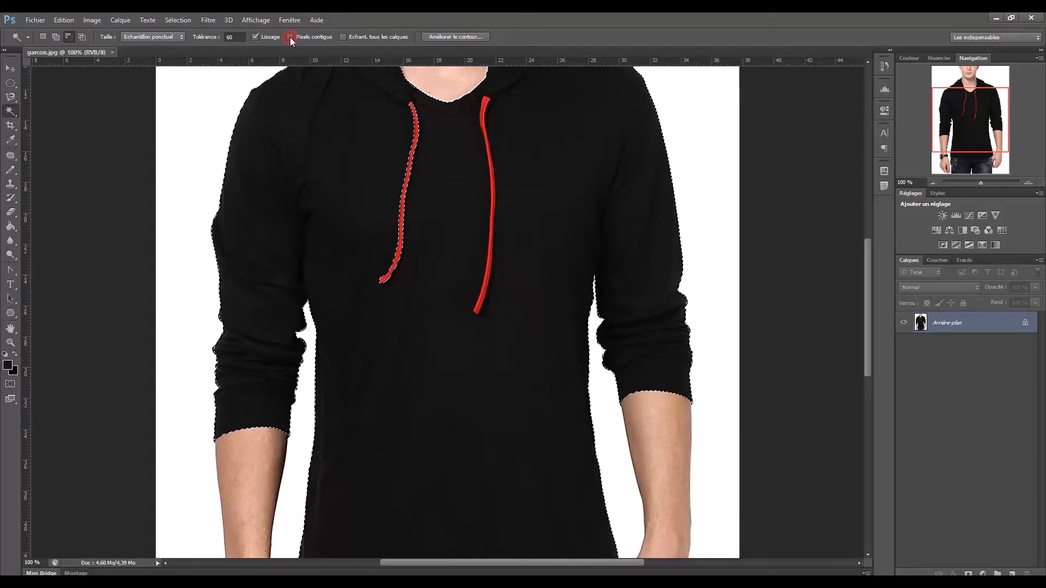
click(402, 201)
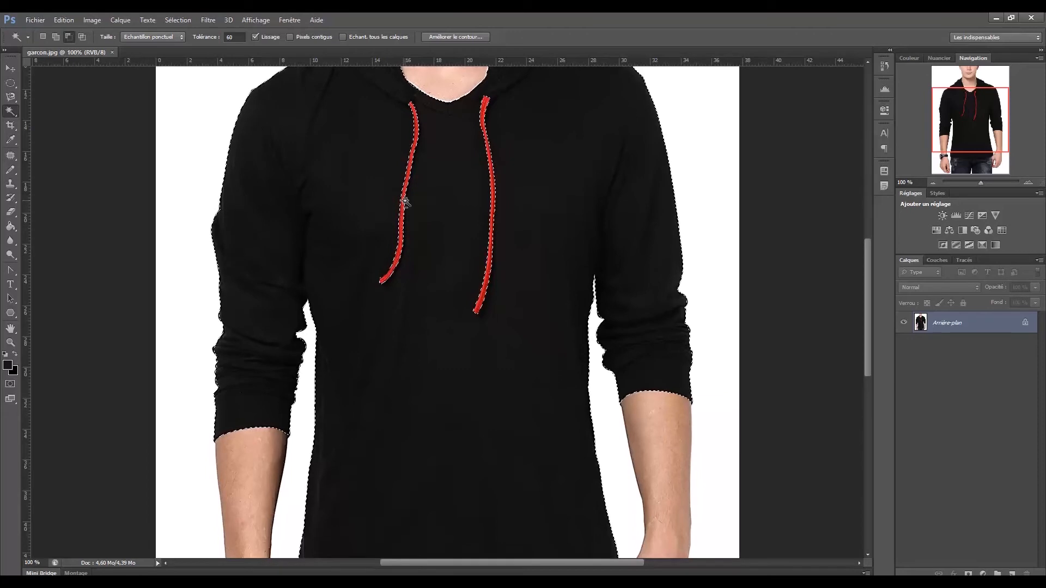
key(ctrl+minus)
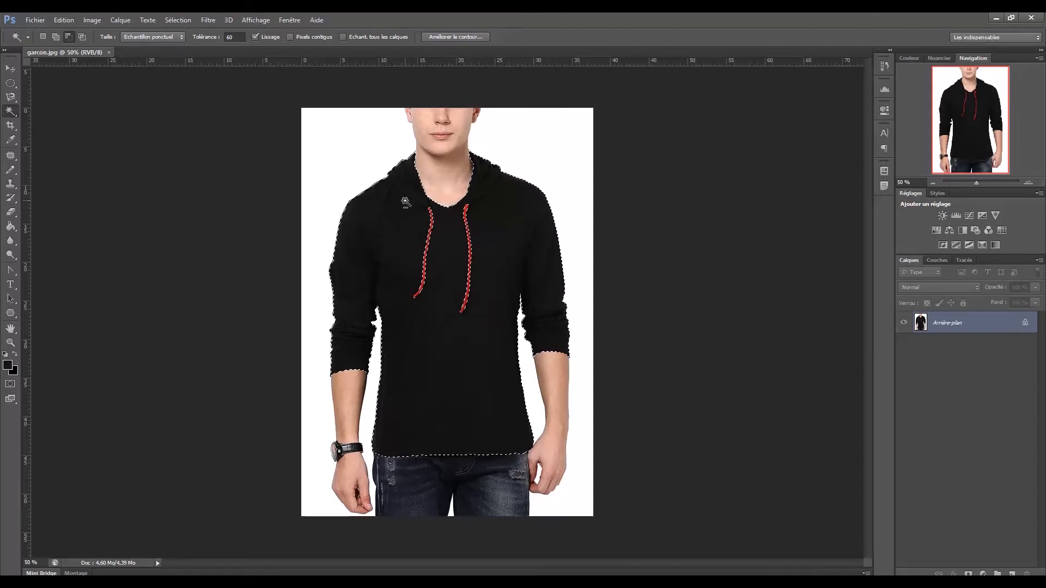
- Add a Teinte/Saturation adjustment layer masked to the selected sweater and enable Redéfinir to colorize it
click(11, 68)
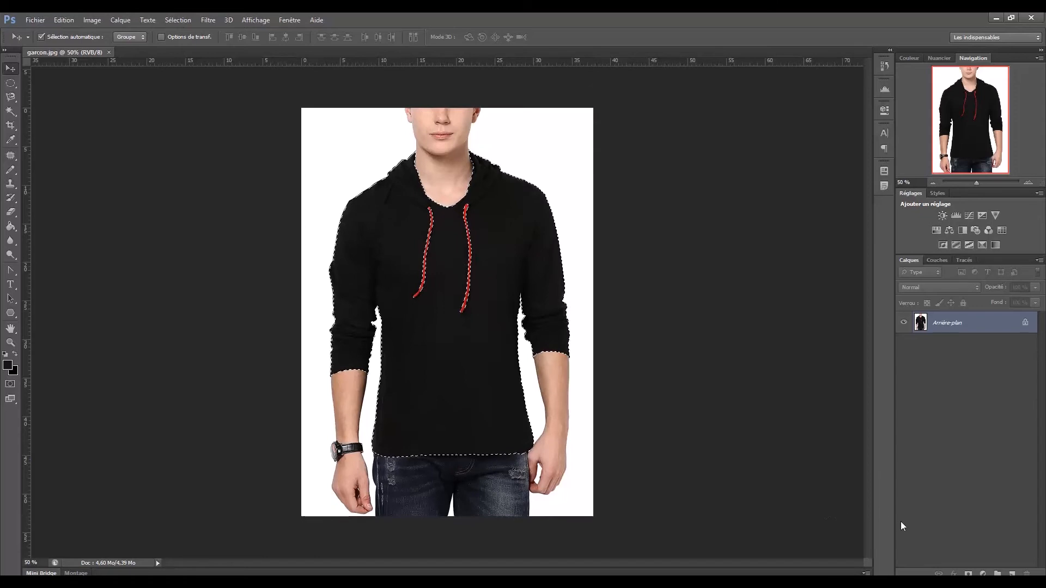
click(982, 574)
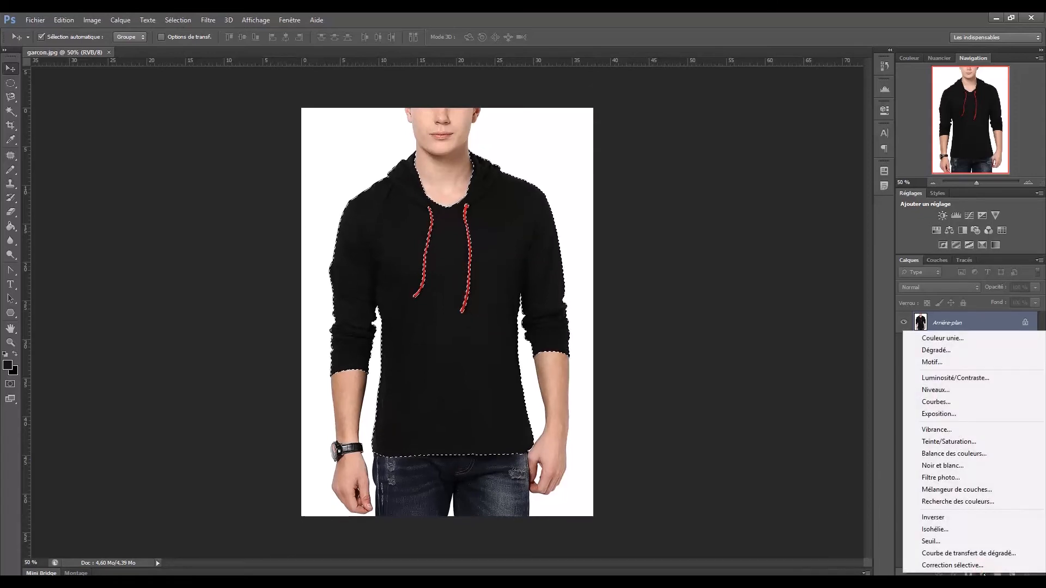
click(959, 441)
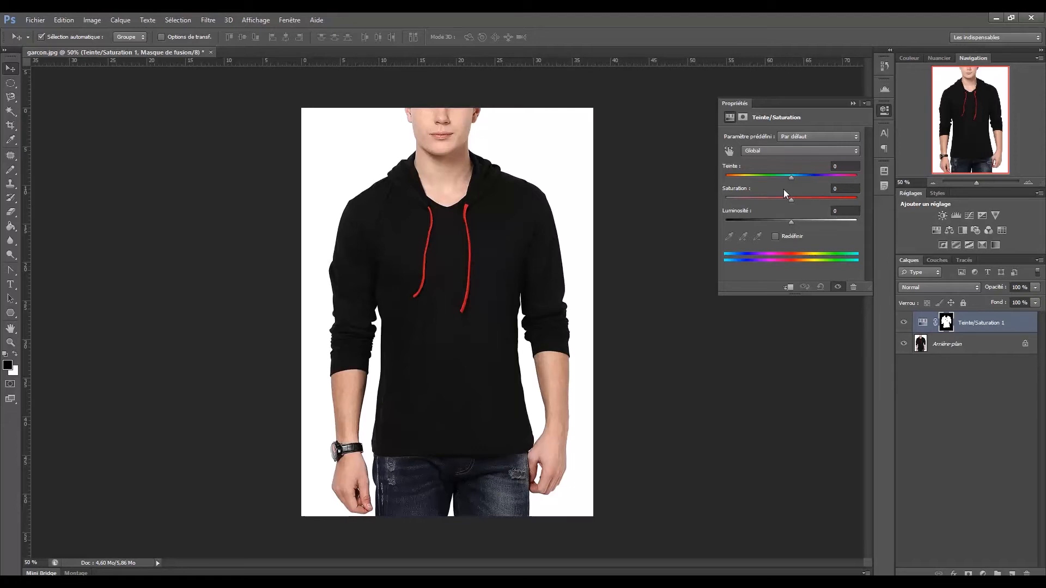
mouse_move(789, 175)
mouse_down()
mouse_move(813, 176)
mouse_move(784, 177)
mouse_up()
drag(783, 177, 787, 177)
click(776, 236)
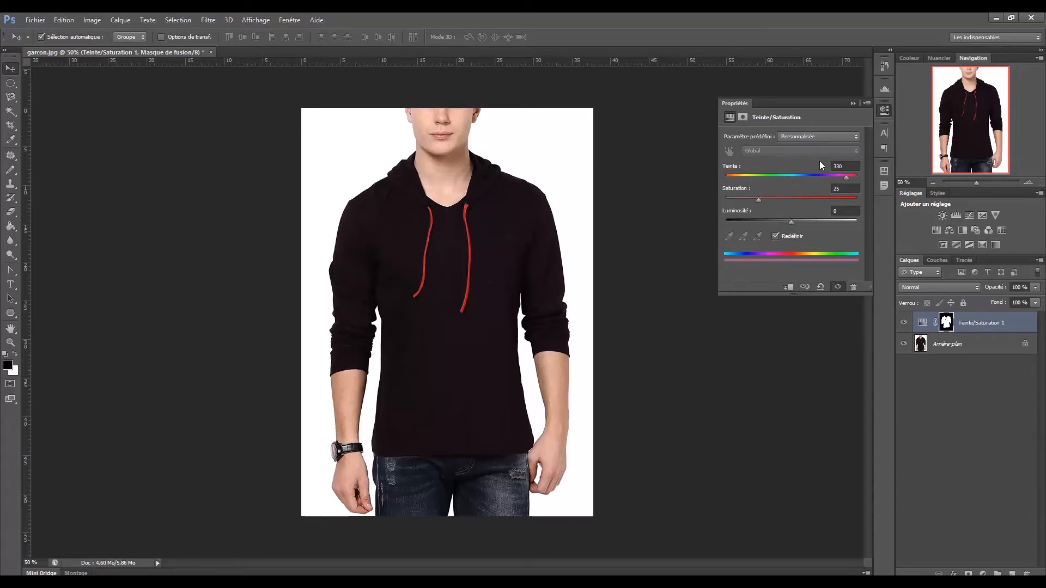
- Set the adjustment's hue to 146 for a green tint and toggle the layer's visibility to compare with the original
drag(846, 178, 775, 174)
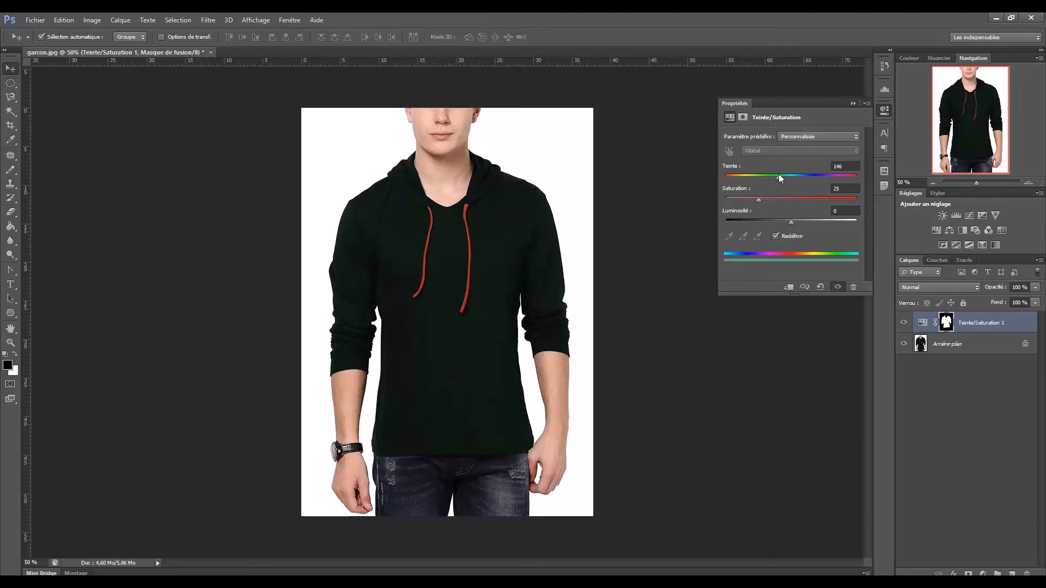
click(852, 103)
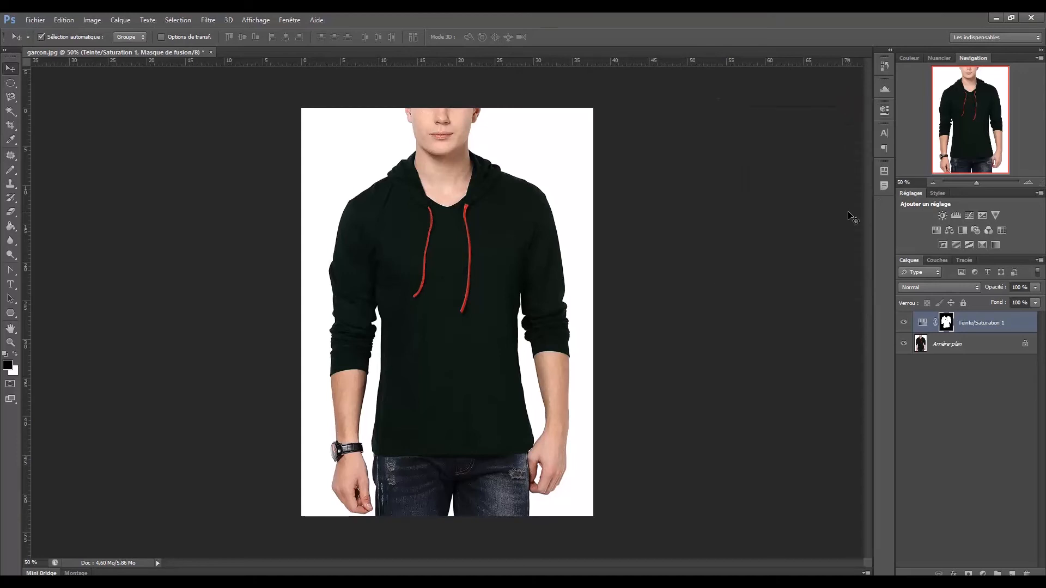
click(903, 323)
click(903, 324)
- Set the Teinte/Saturation layer's hue to 335 and saturation to 75, and toggle its visibility to compare the sweater colours
double_click(922, 324)
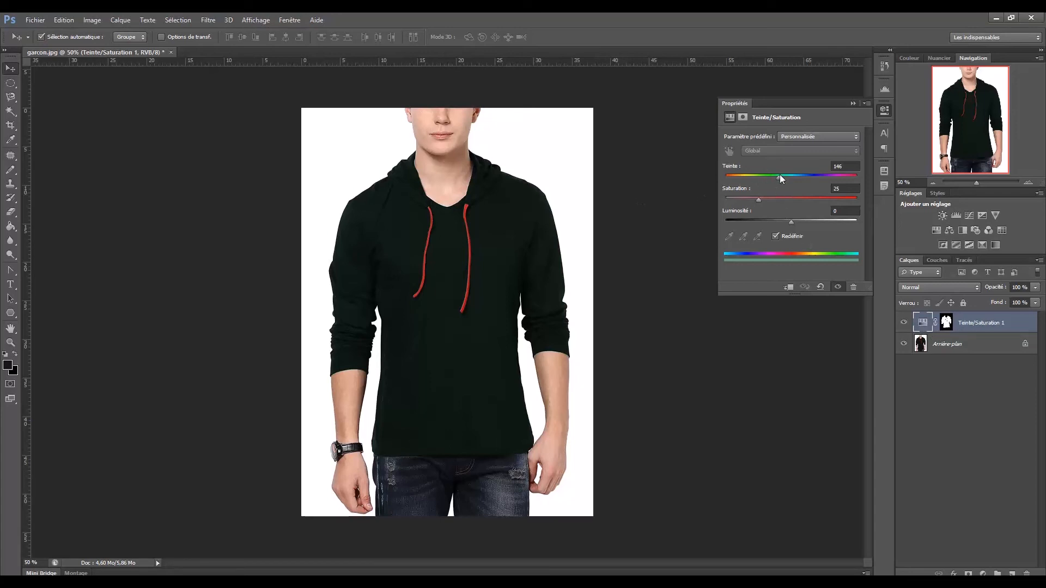
drag(780, 175, 847, 179)
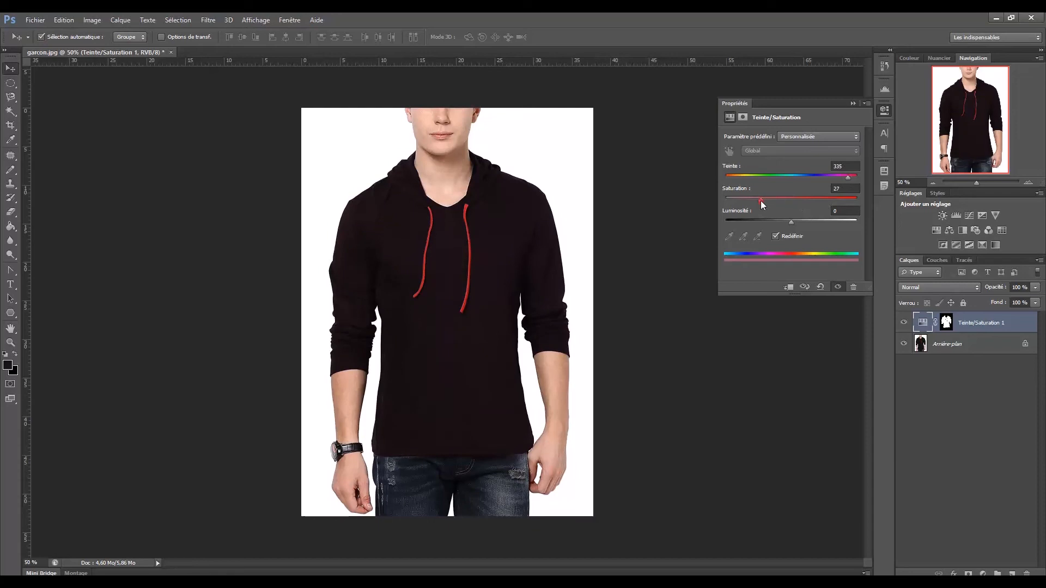
drag(800, 203, 824, 199)
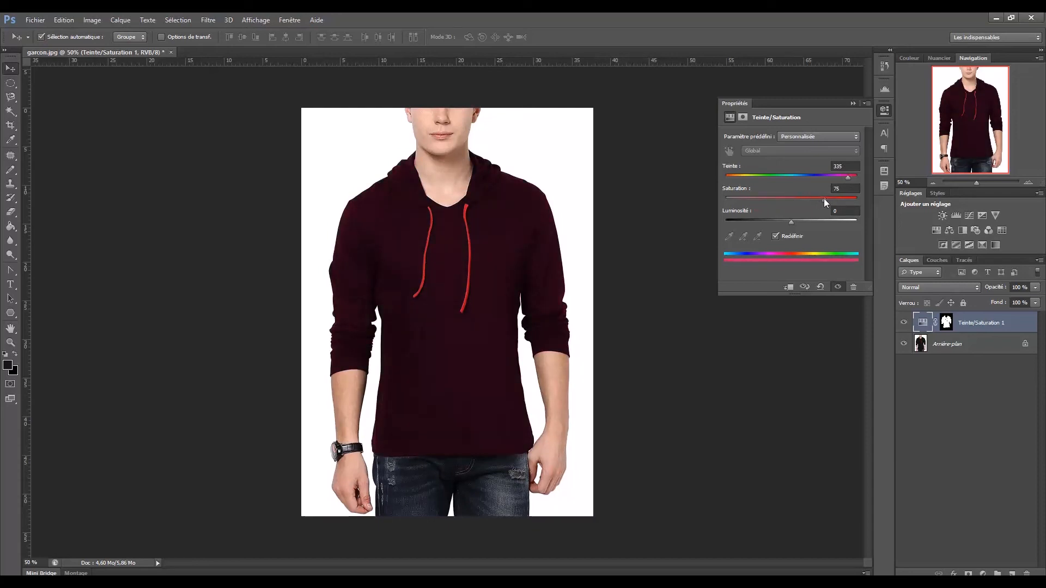
click(852, 104)
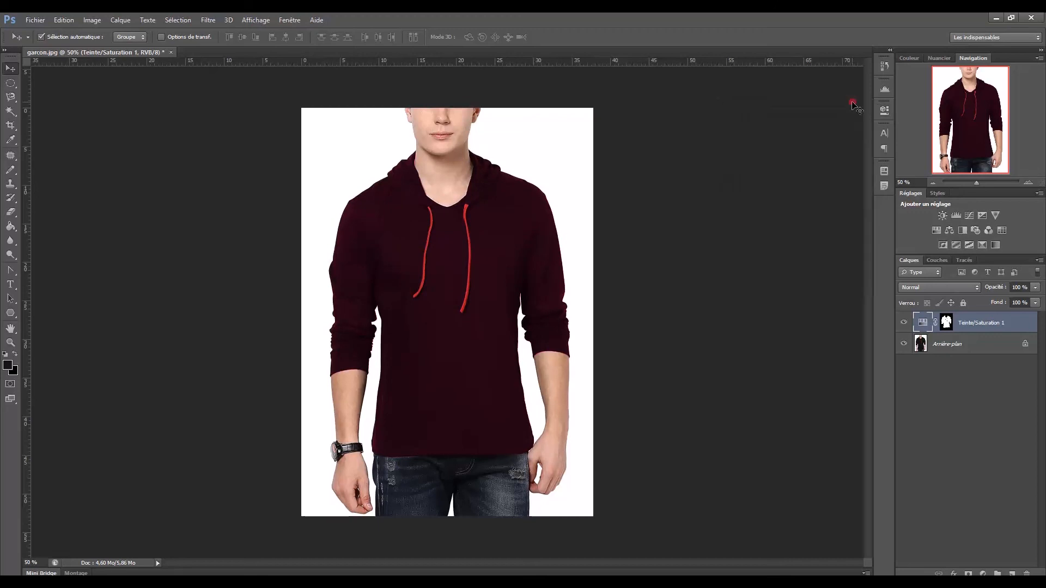
click(903, 323)
click(903, 326)
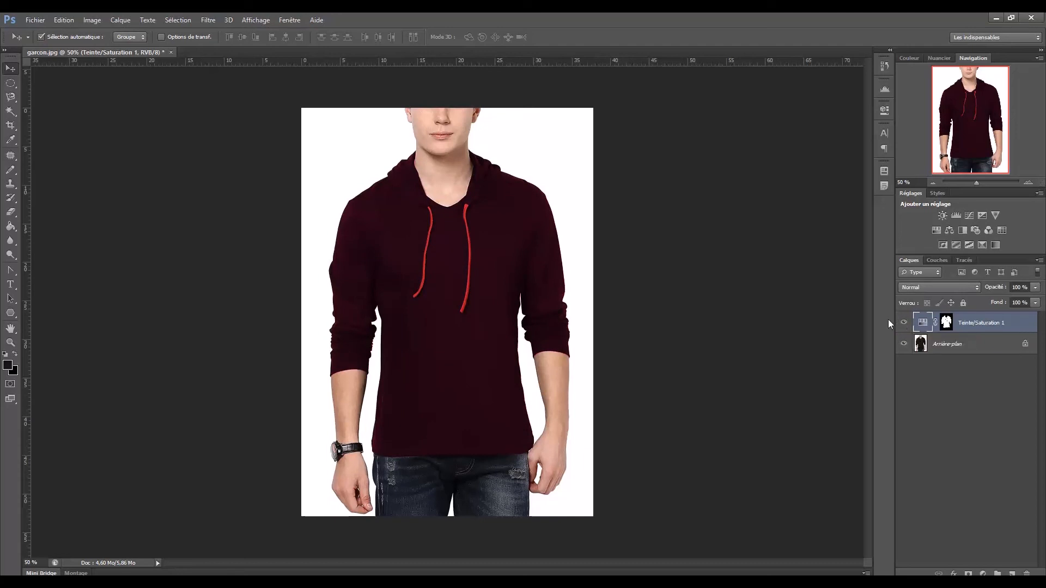